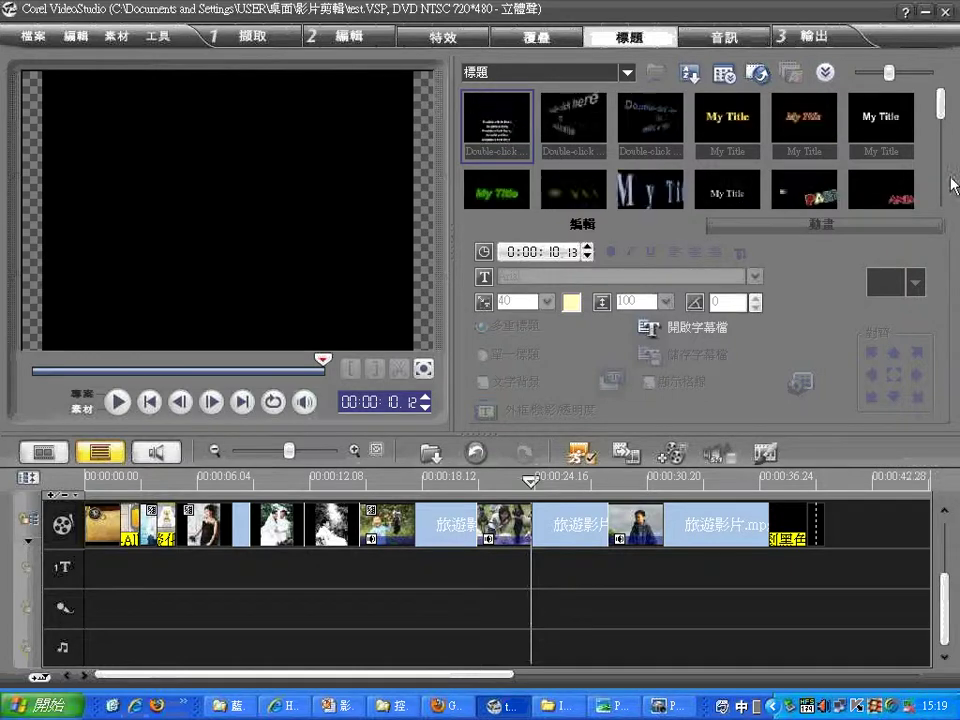
Preview the "Are You Ready?" title preset from the title library.
drag(940, 103, 936, 155)
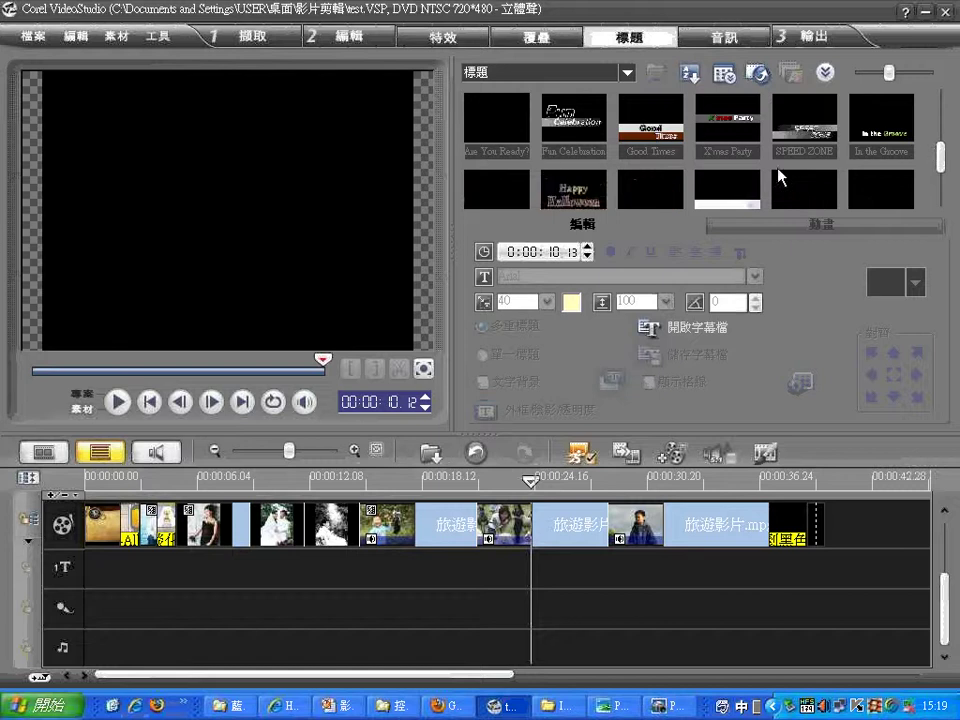
click(492, 122)
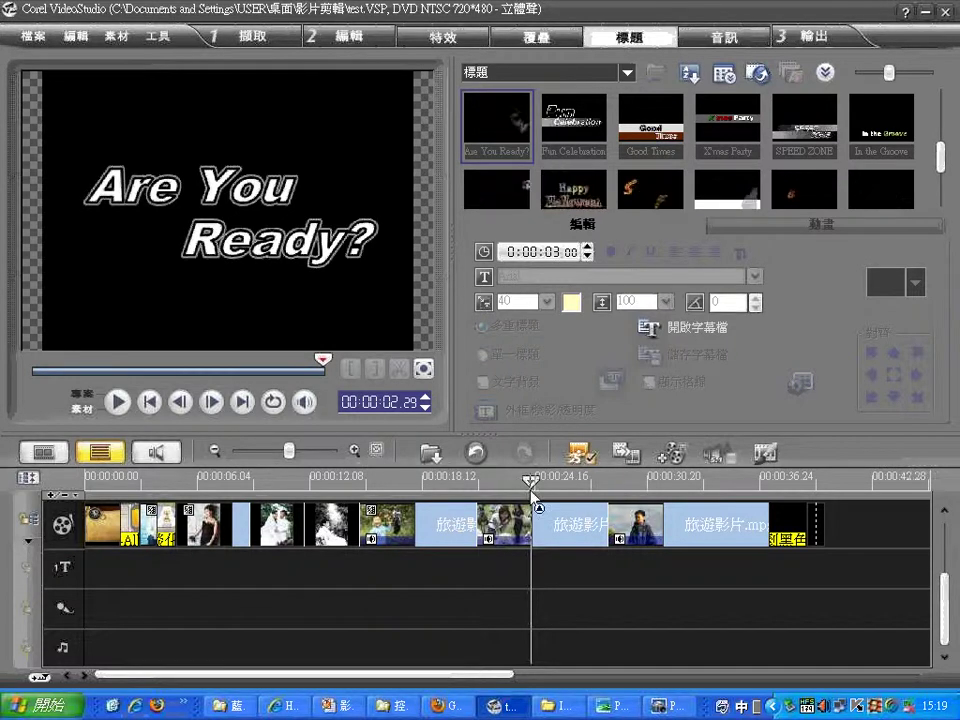
click(531, 572)
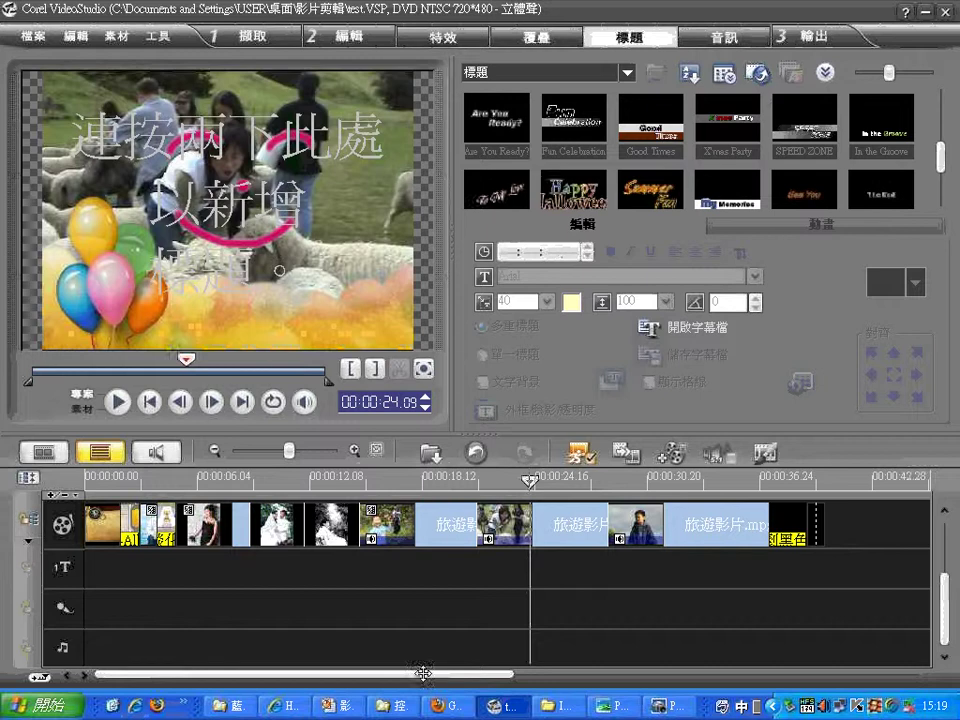
Move the playhead to the start of the timeline and begin a new title over the video preview.
drag(531, 481, 55, 468)
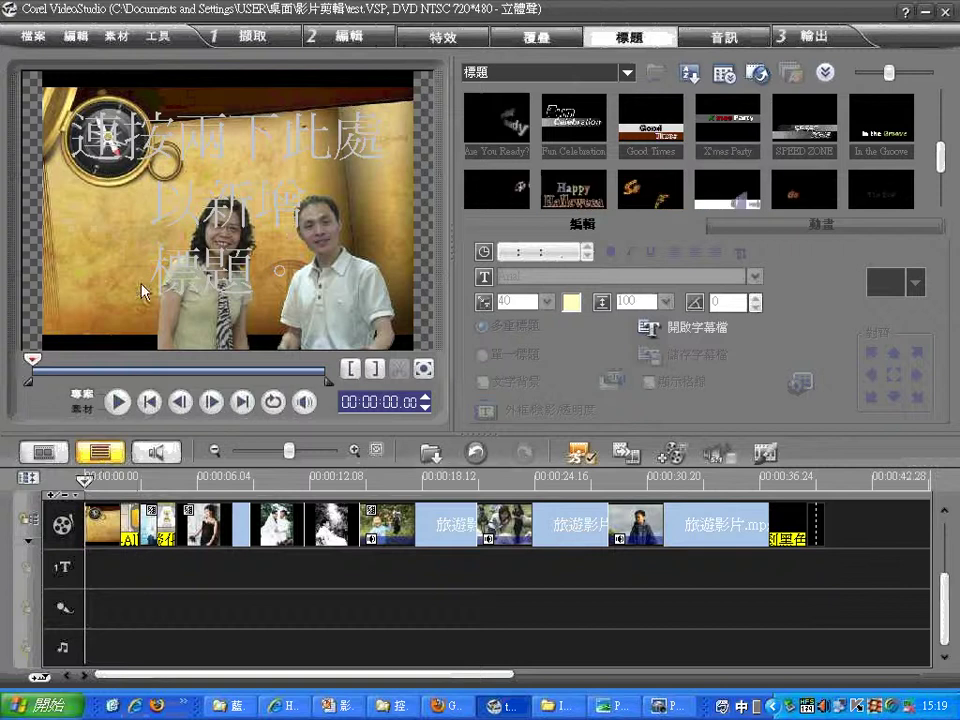
mouse_move(163, 175)
mouse_down()
mouse_move(48, 142)
mouse_move(410, 98)
mouse_move(390, 252)
mouse_move(88, 262)
mouse_up()
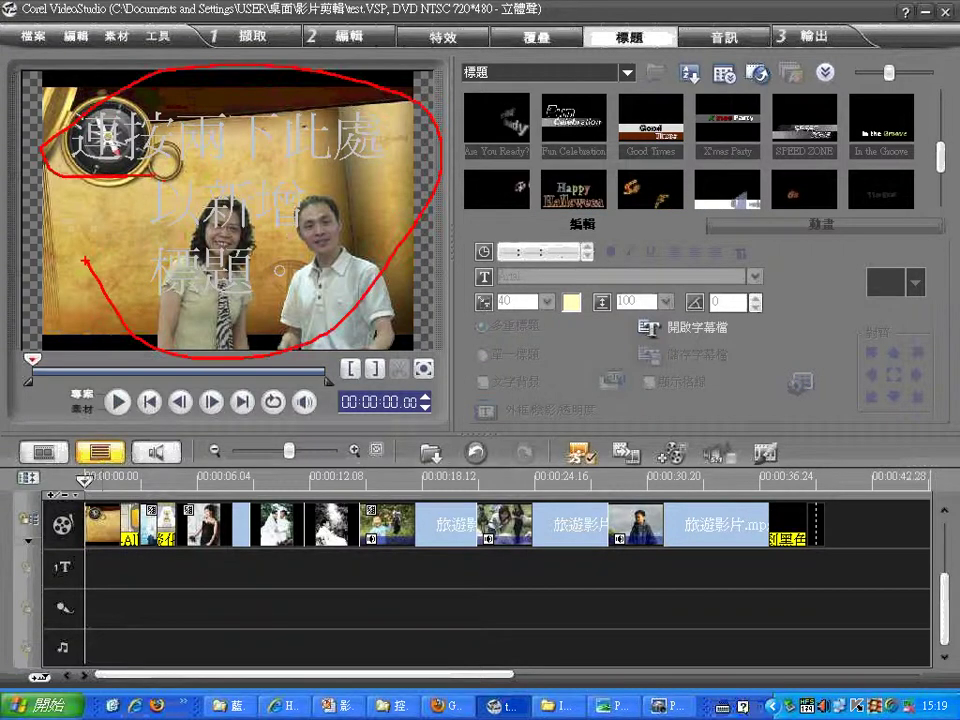
key(Escape)
click(193, 152)
double_click(193, 152)
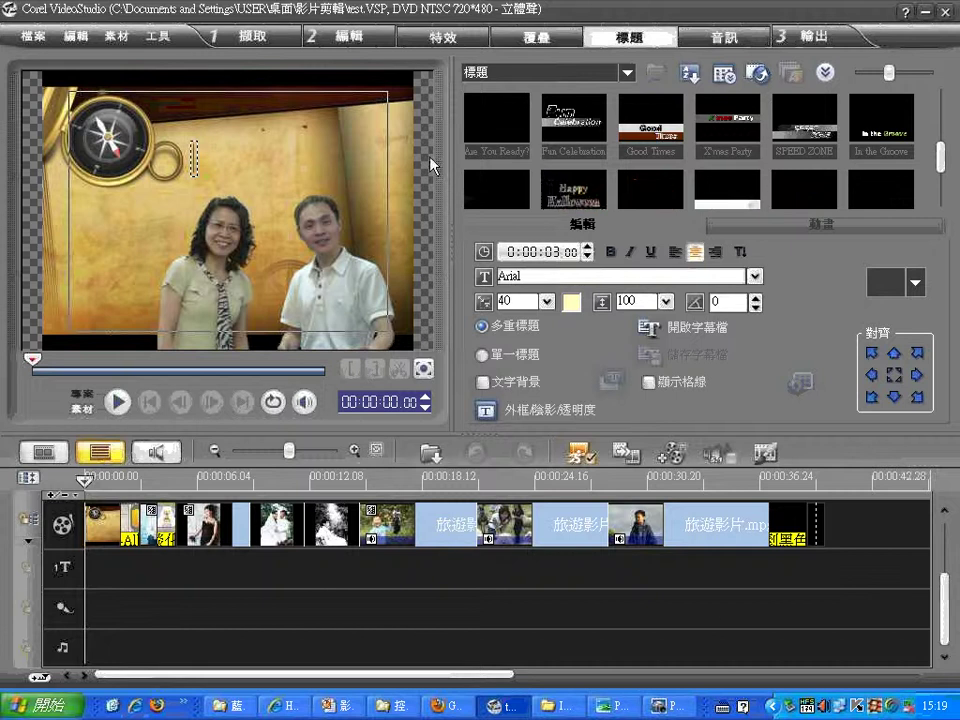
Switch to the 嘸蝦米 input method and enter 最佳女主角 as the title text.
click(722, 705)
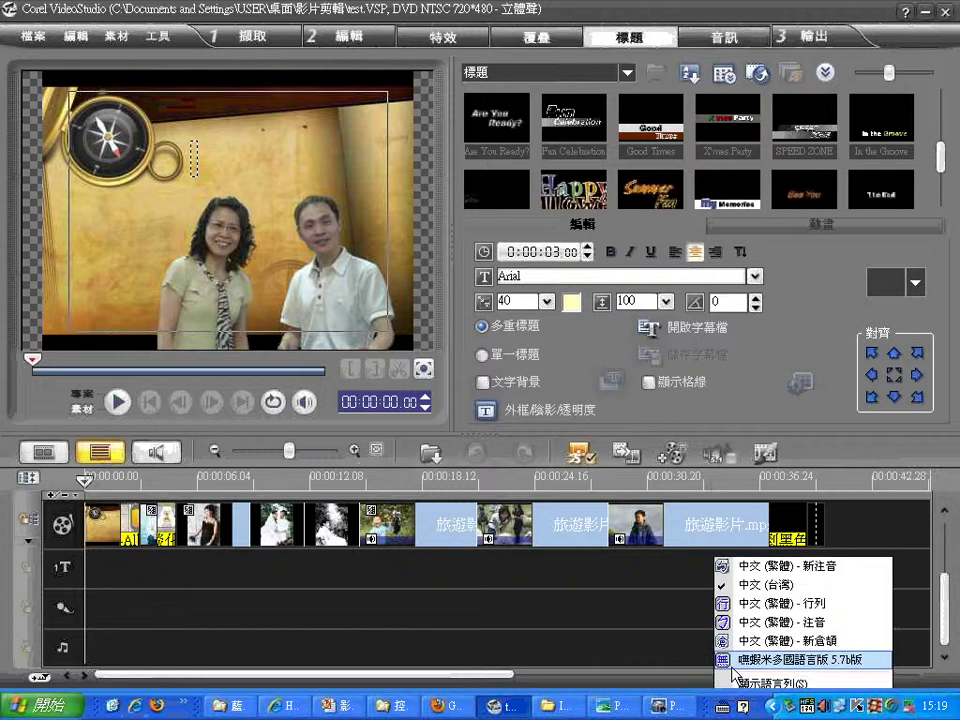
click(731, 660)
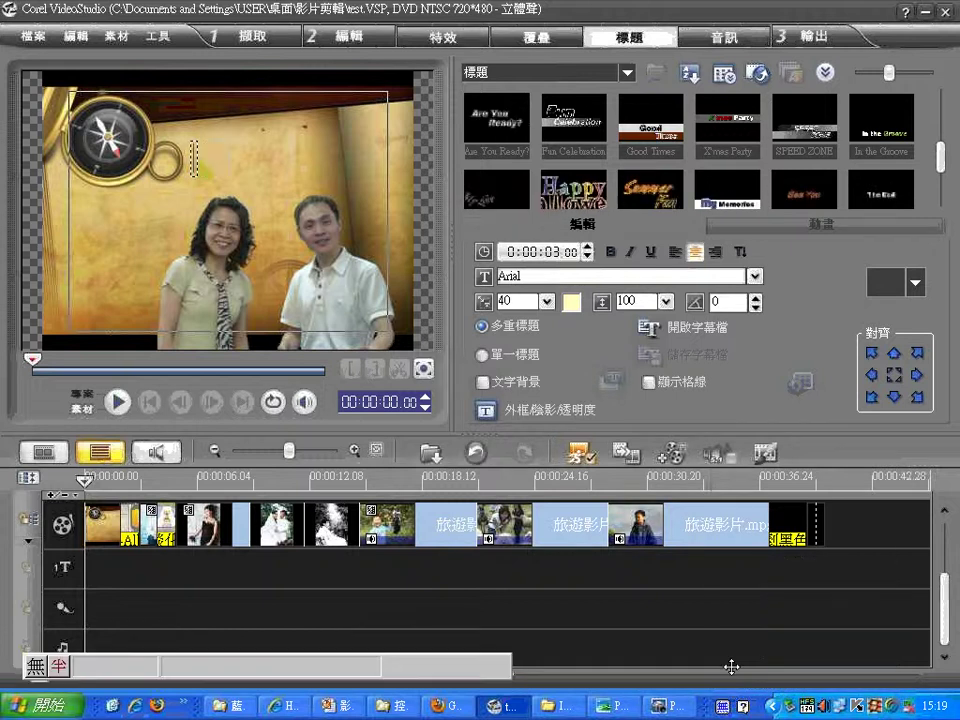
text(drv)
key(BackSpace)
key(space)
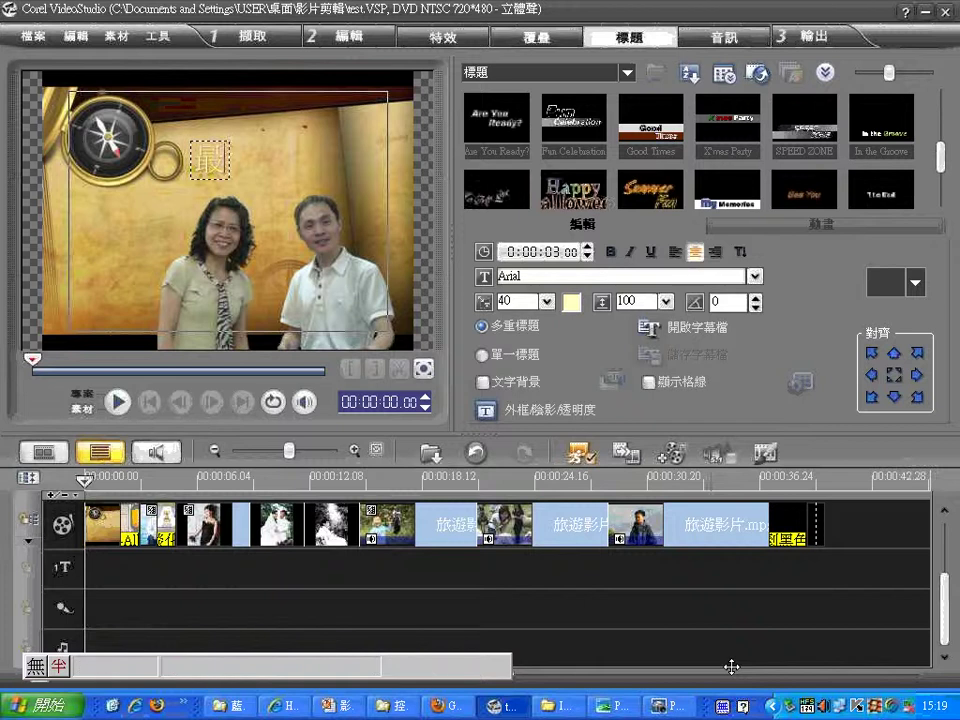
text(gx)
key(space)
key(space)
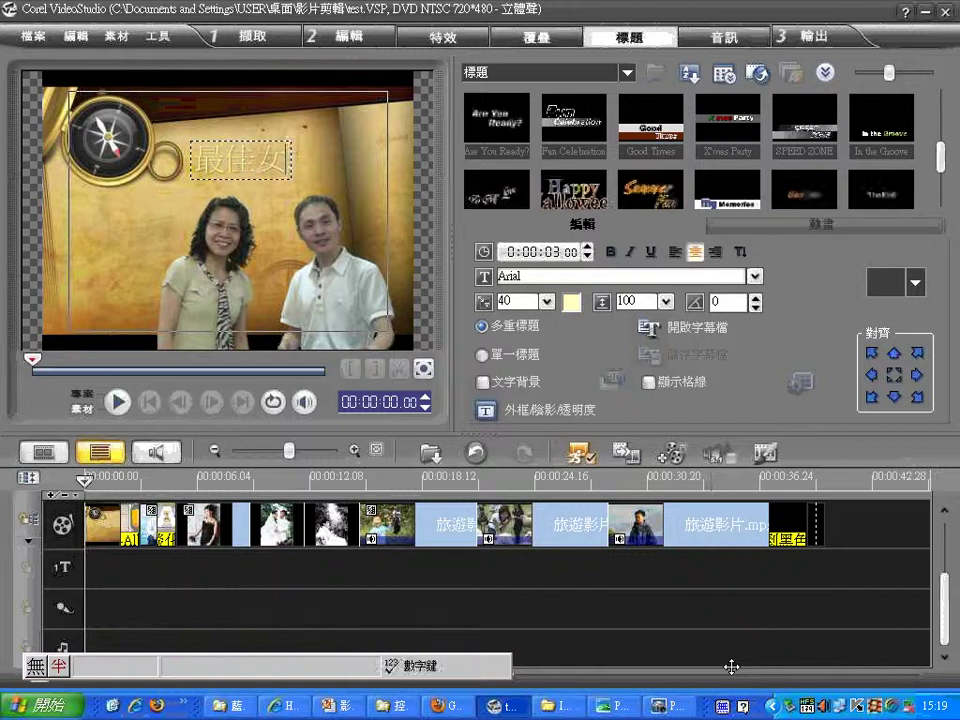
text(gx)
key(space)
text(no)
key(space)
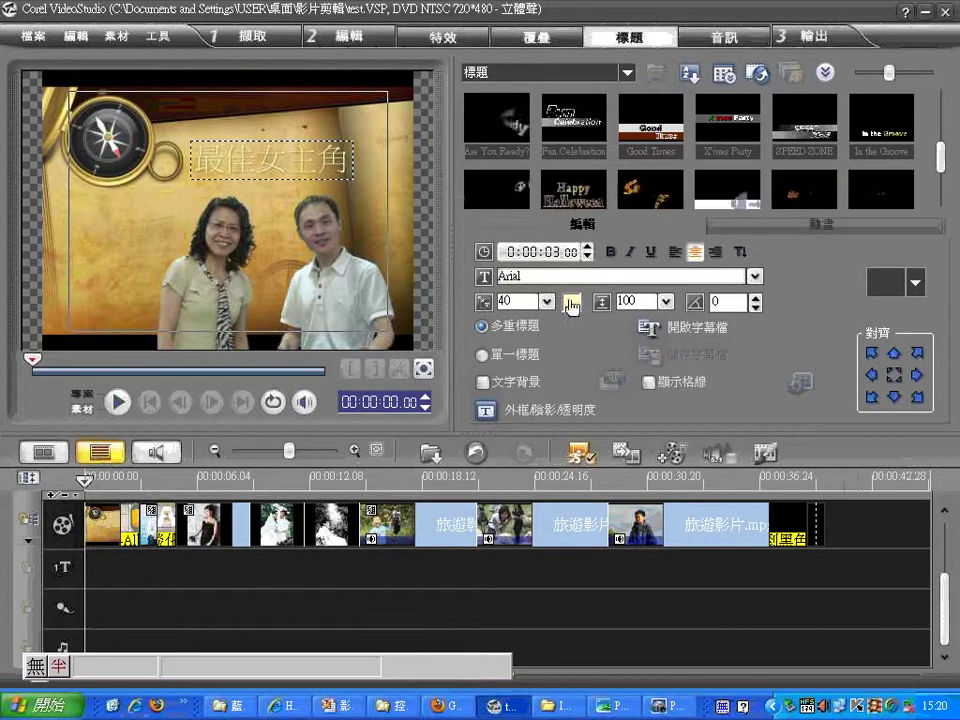
Try to set the font to 微軟正黑體 while the title text is still being edited.
click(755, 276)
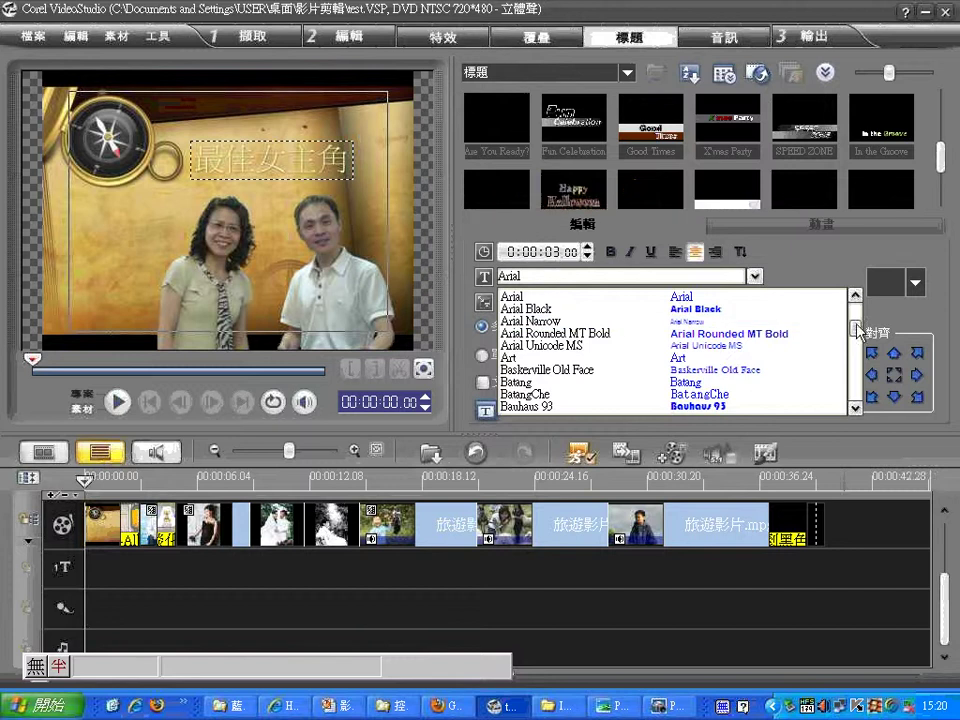
drag(856, 328, 857, 358)
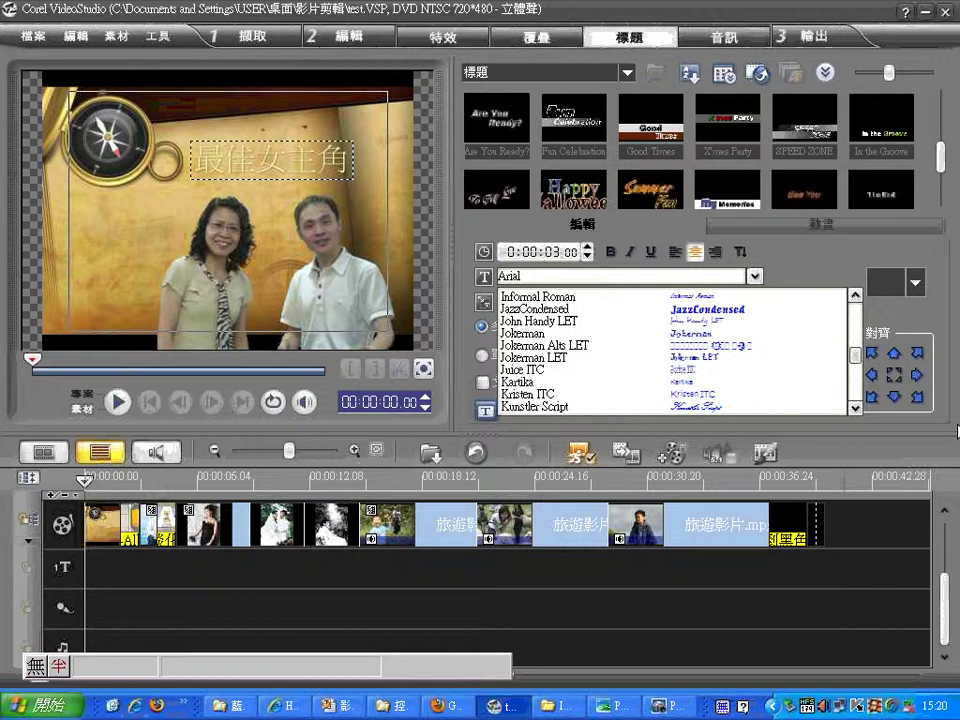
drag(855, 355, 855, 395)
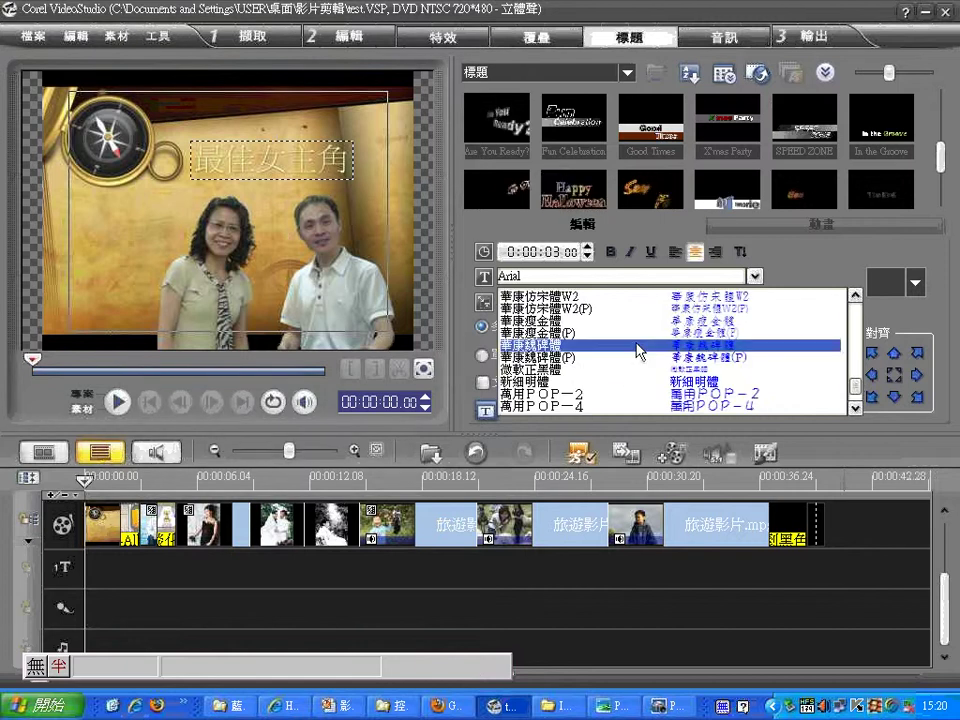
click(624, 373)
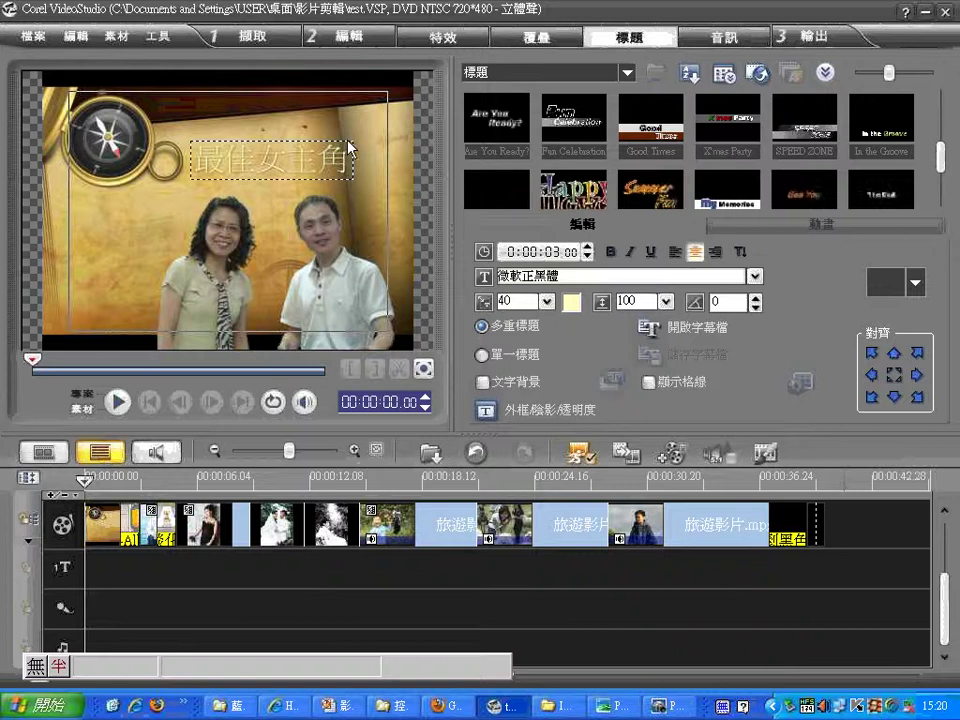
Set the title's font to 文鼎新藝體, and scale and rotate it to size 55 at 6 degrees.
click(756, 278)
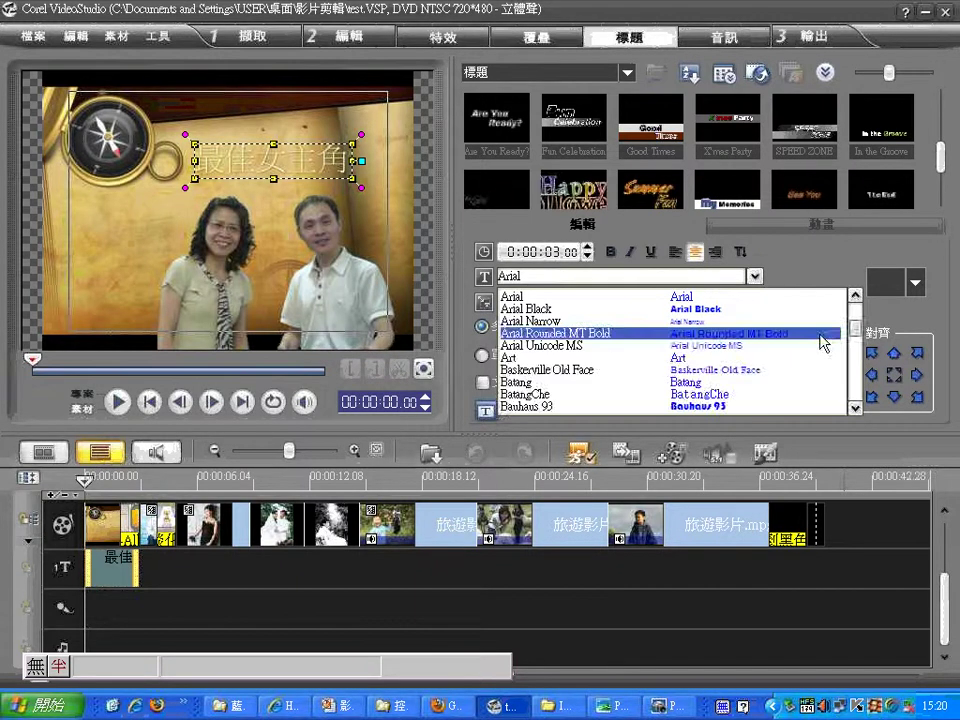
scroll(851, 405, down, 10)
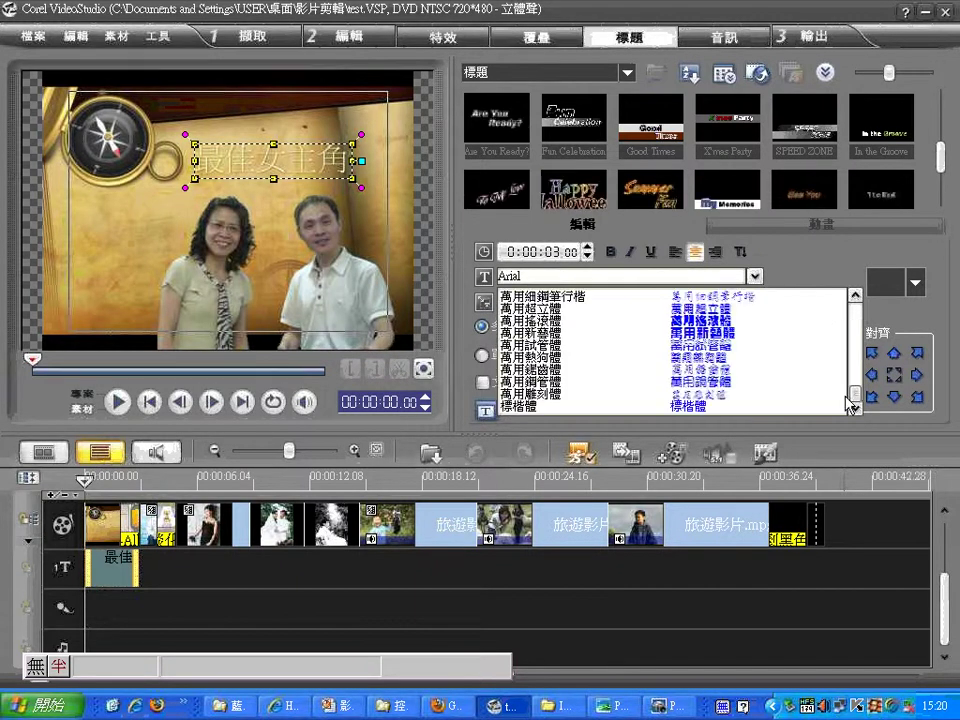
scroll(855, 400, down, 5)
scroll(853, 325, up, 5)
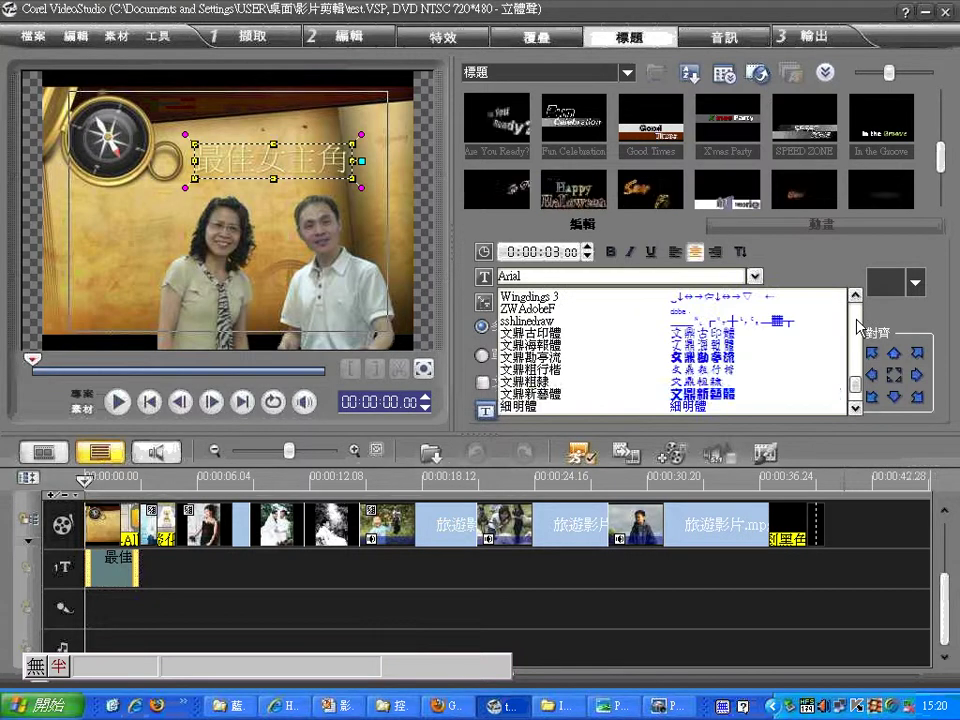
click(700, 381)
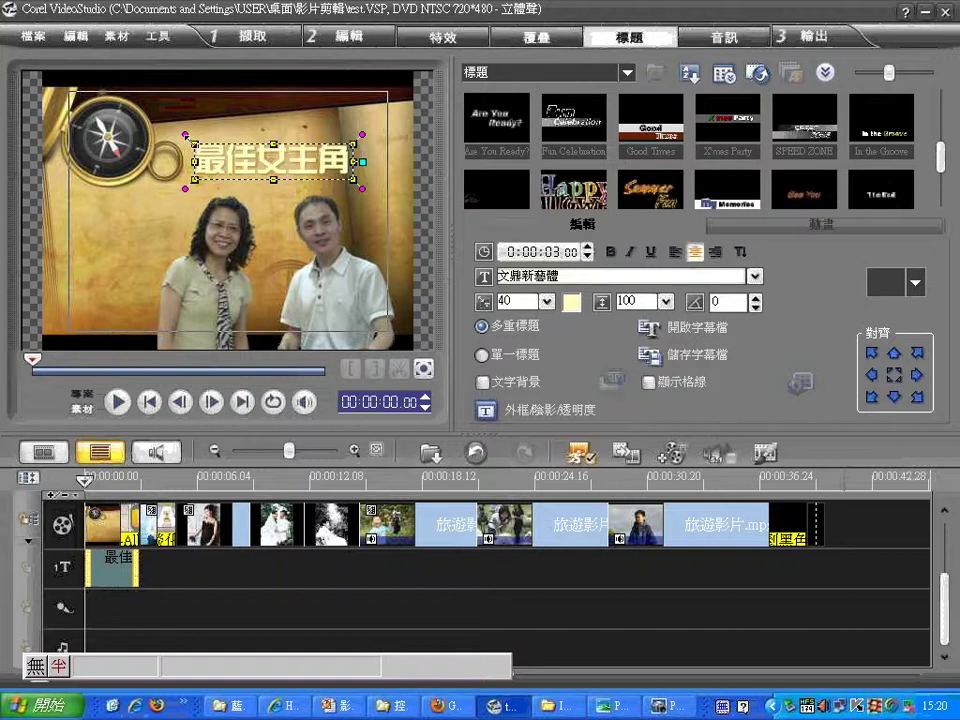
drag(362, 133, 406, 93)
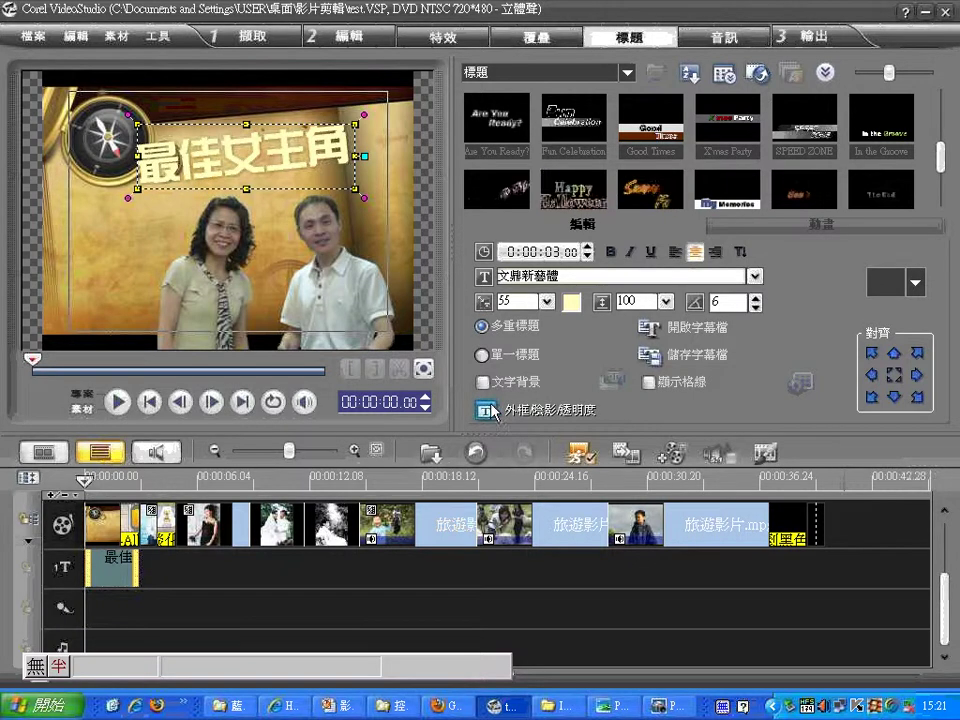
Remove the shadow from the 最佳女主角 title by choosing the no-shadow style (無陰影).
click(488, 411)
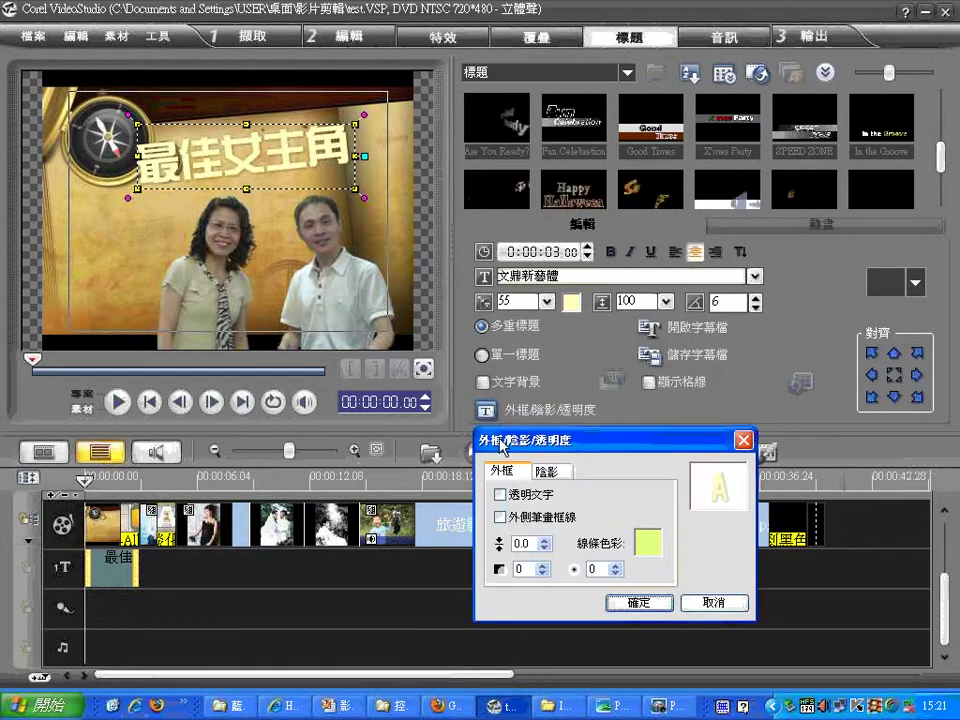
click(551, 470)
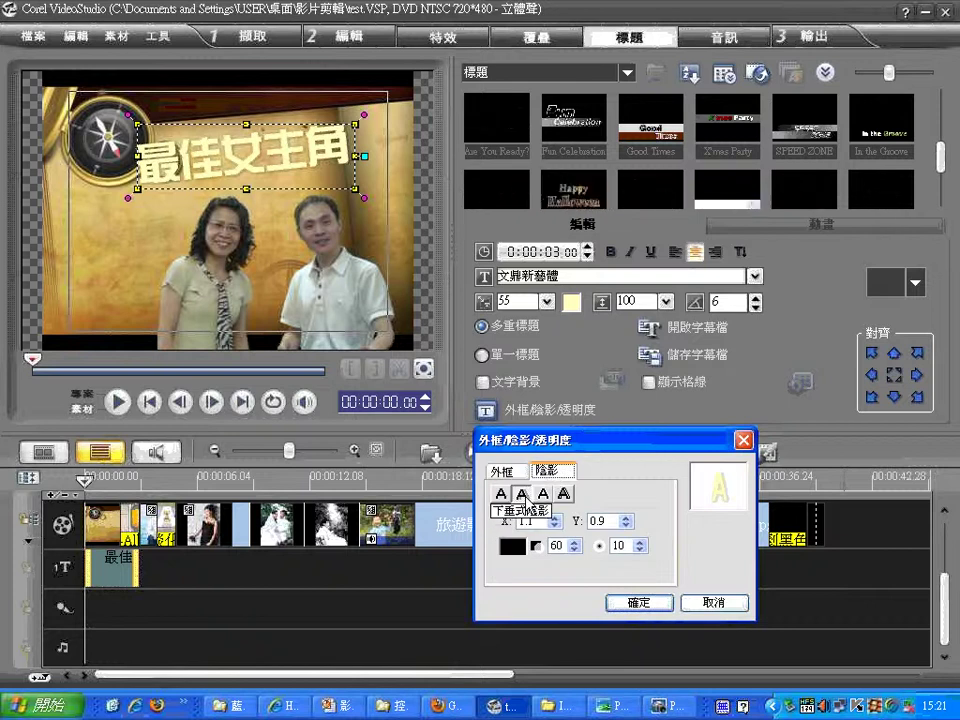
click(500, 493)
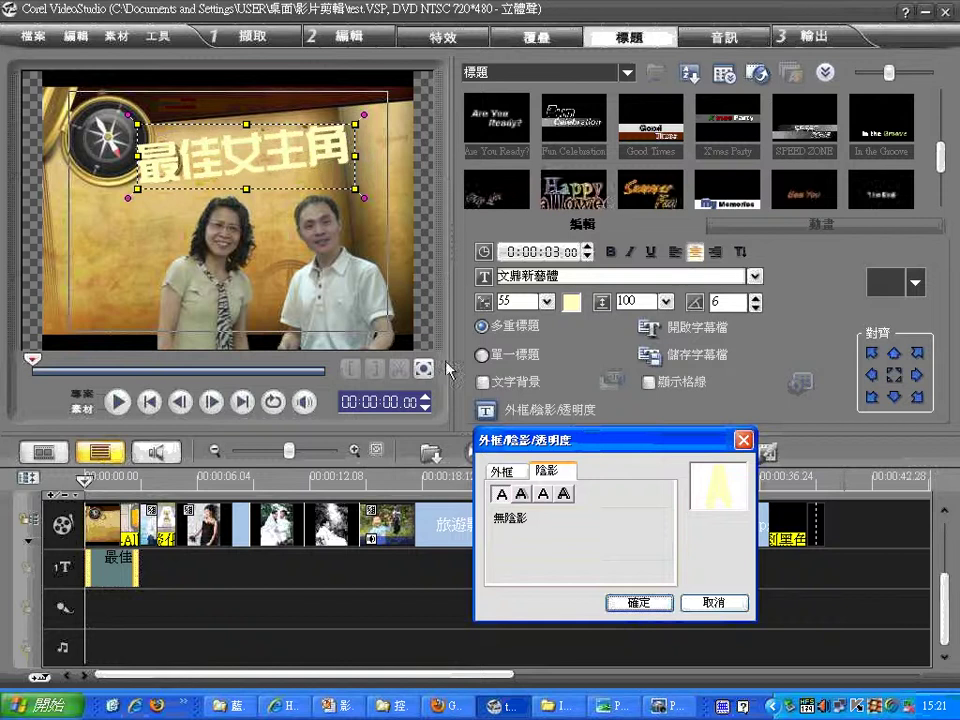
Give the title text a black outline with a border width of 4.0.
click(504, 472)
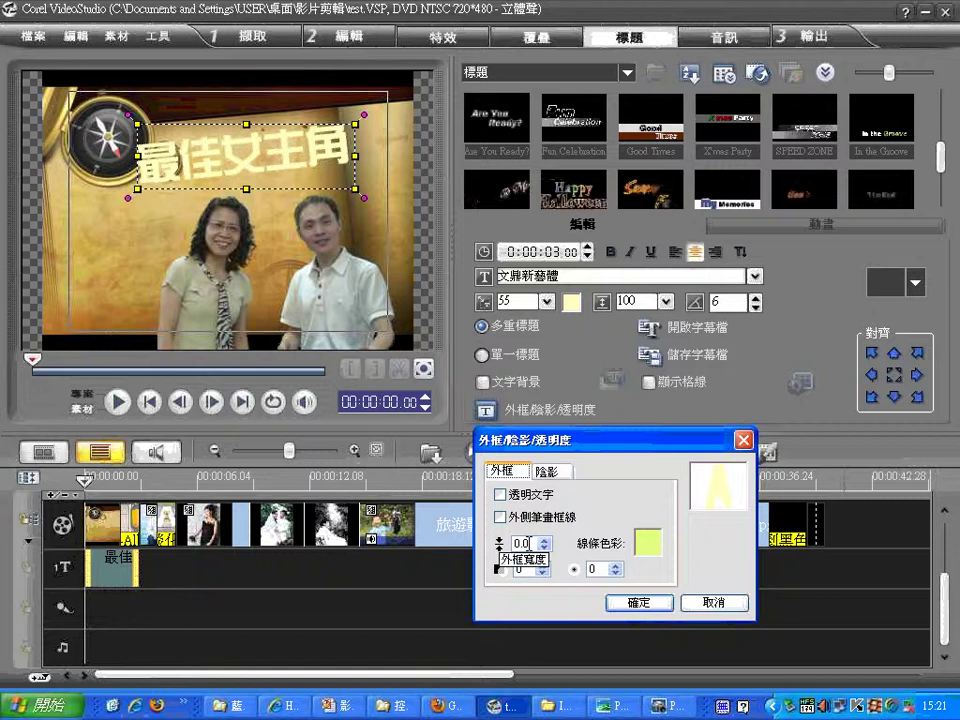
click(543, 541)
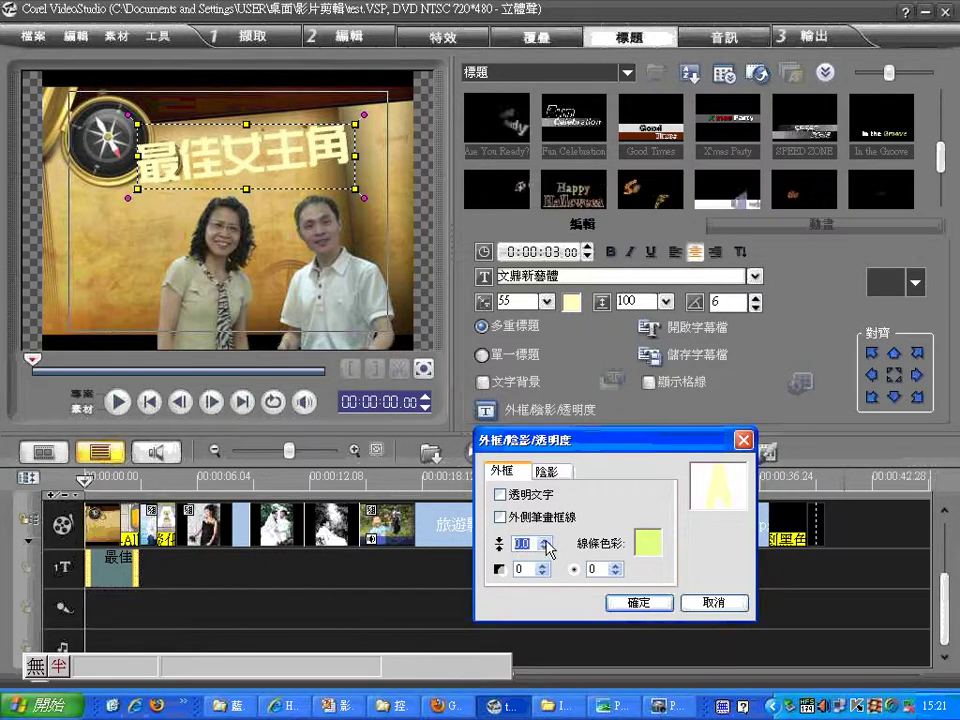
click(647, 543)
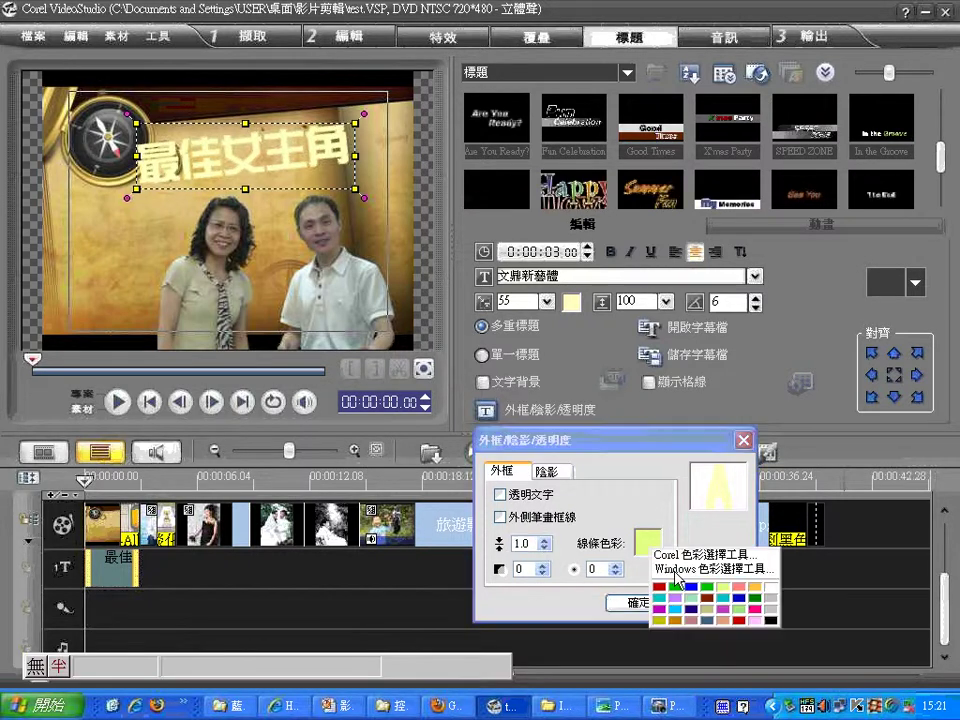
click(766, 620)
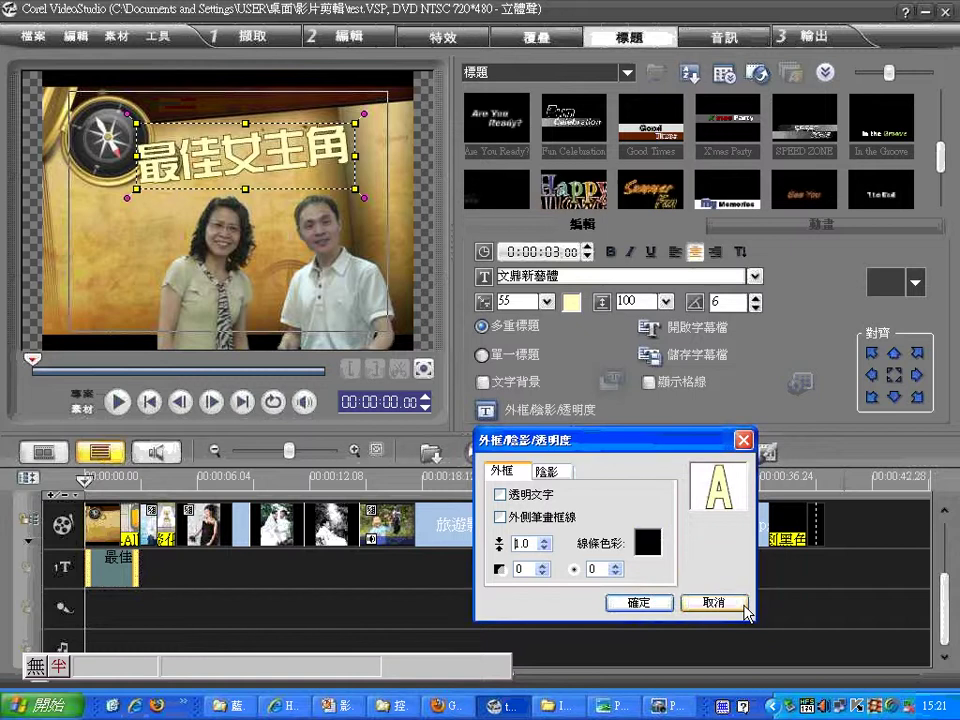
click(544, 540)
click(544, 540)
click(544, 540)
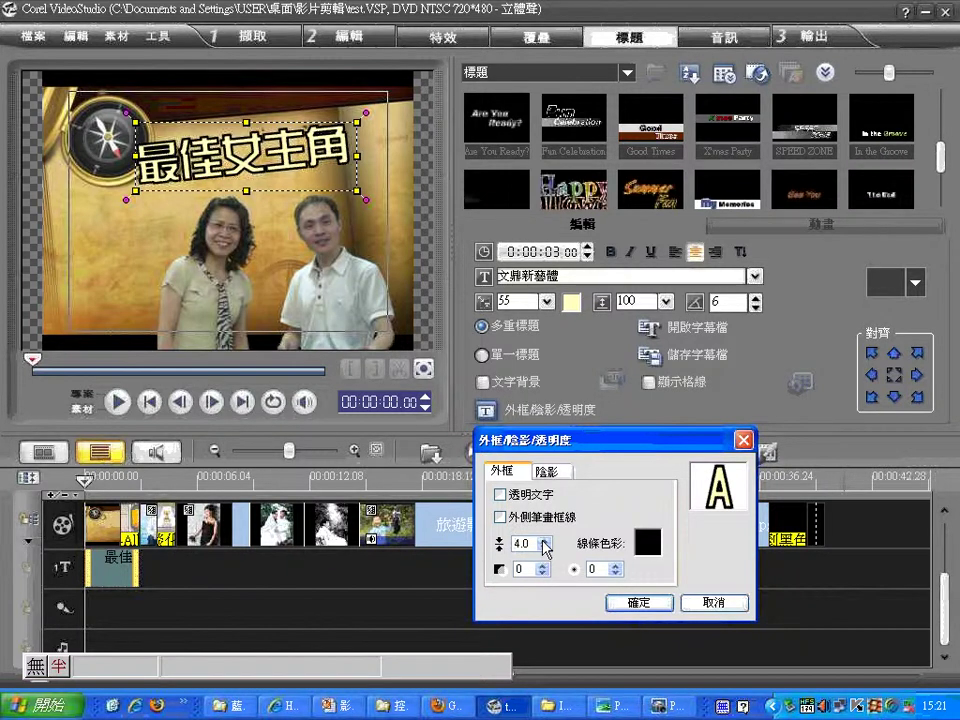
click(545, 541)
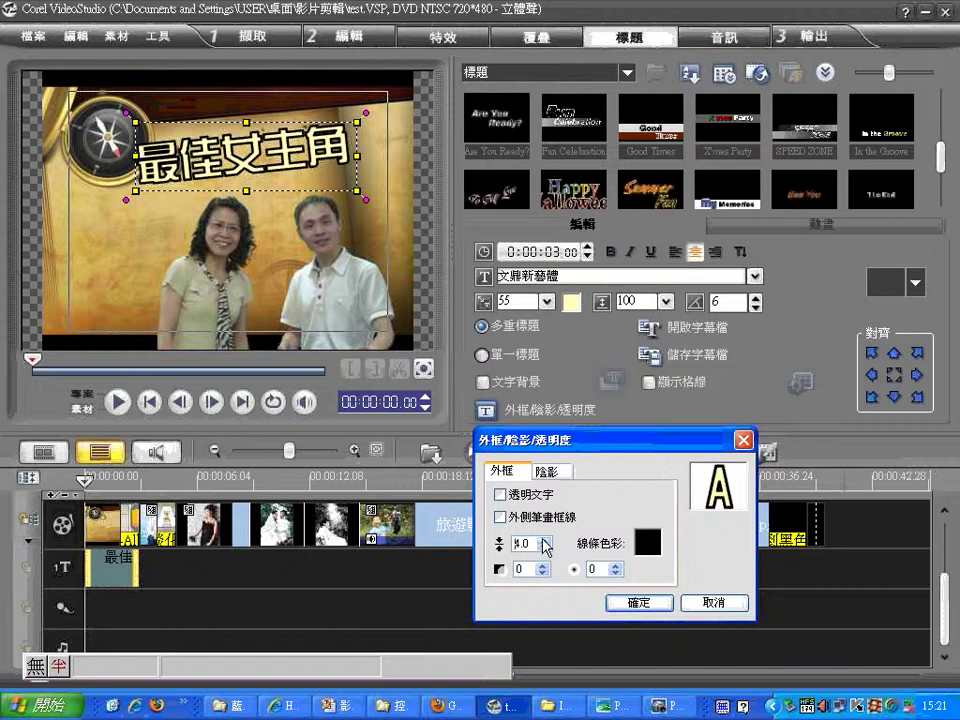
click(552, 470)
click(506, 473)
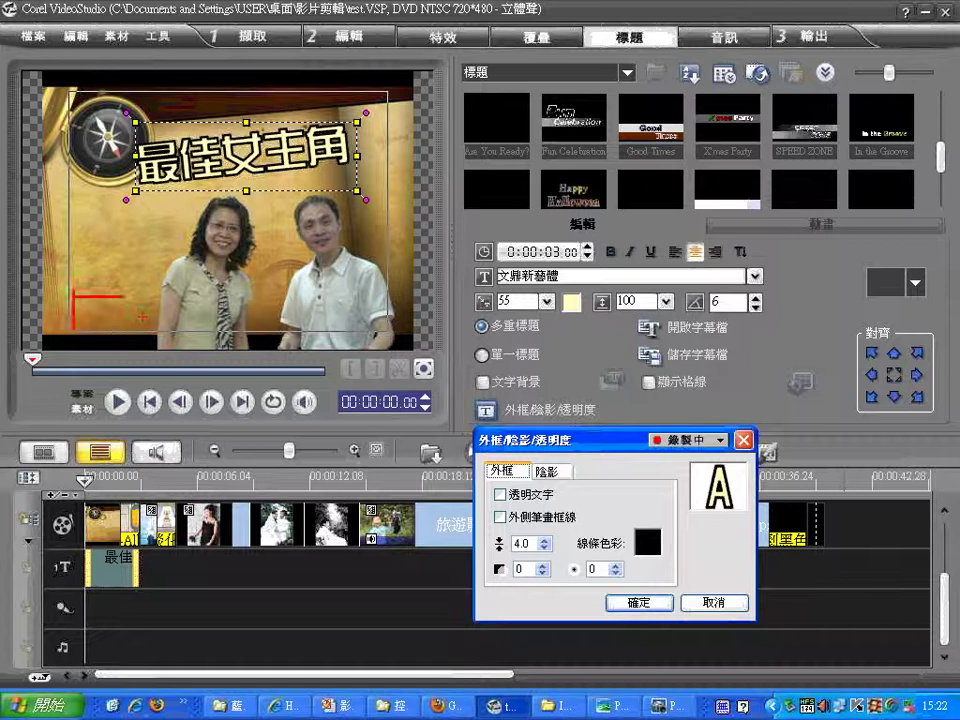
mouse_move(123, 297)
mouse_down()
mouse_move(372, 297)
mouse_move(200, 334)
mouse_move(78, 333)
mouse_up()
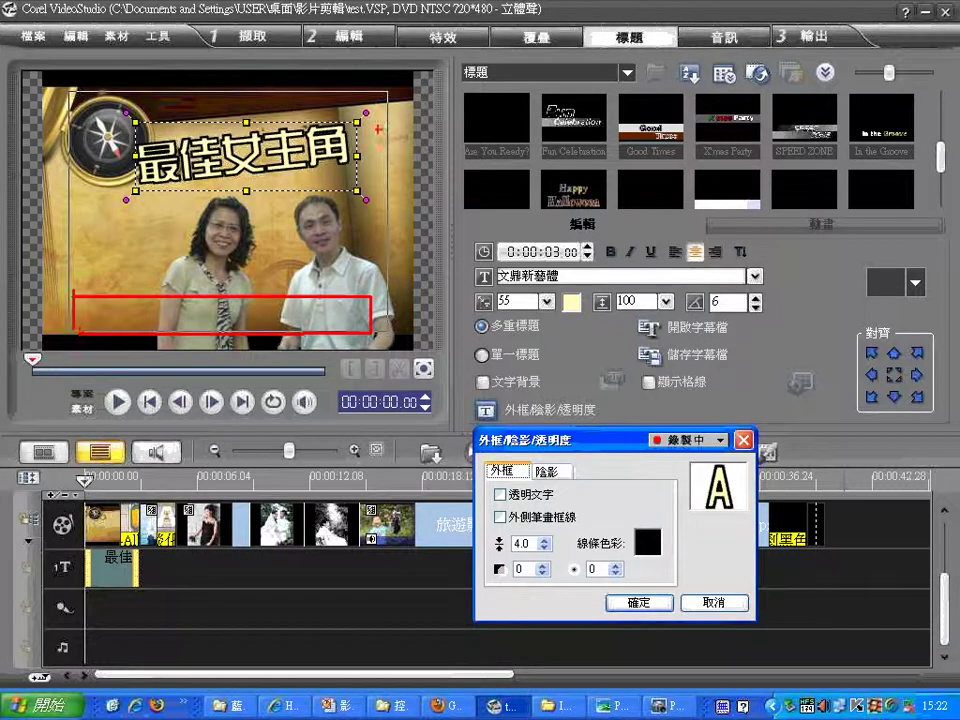
drag(357, 124, 348, 288)
drag(397, 124, 399, 224)
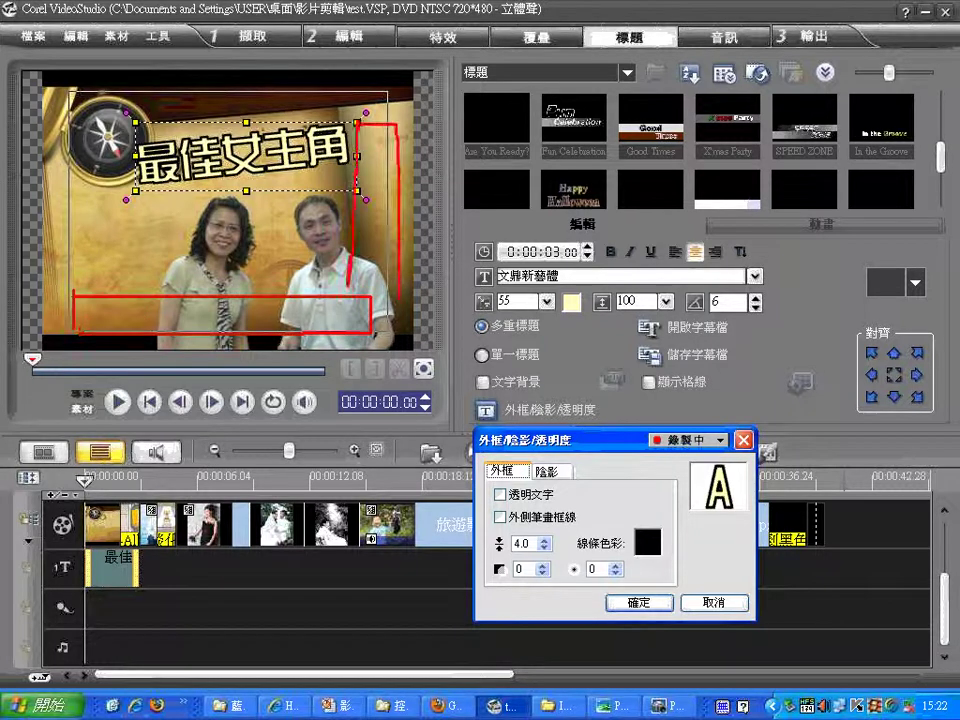
drag(397, 297, 372, 335)
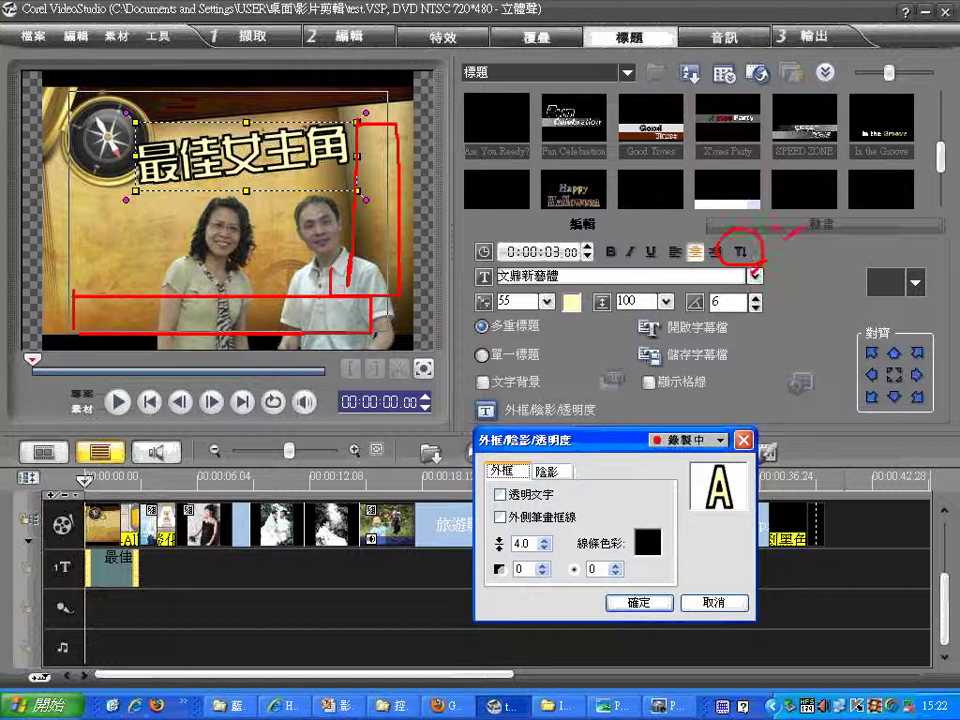
drag(784, 233, 771, 245)
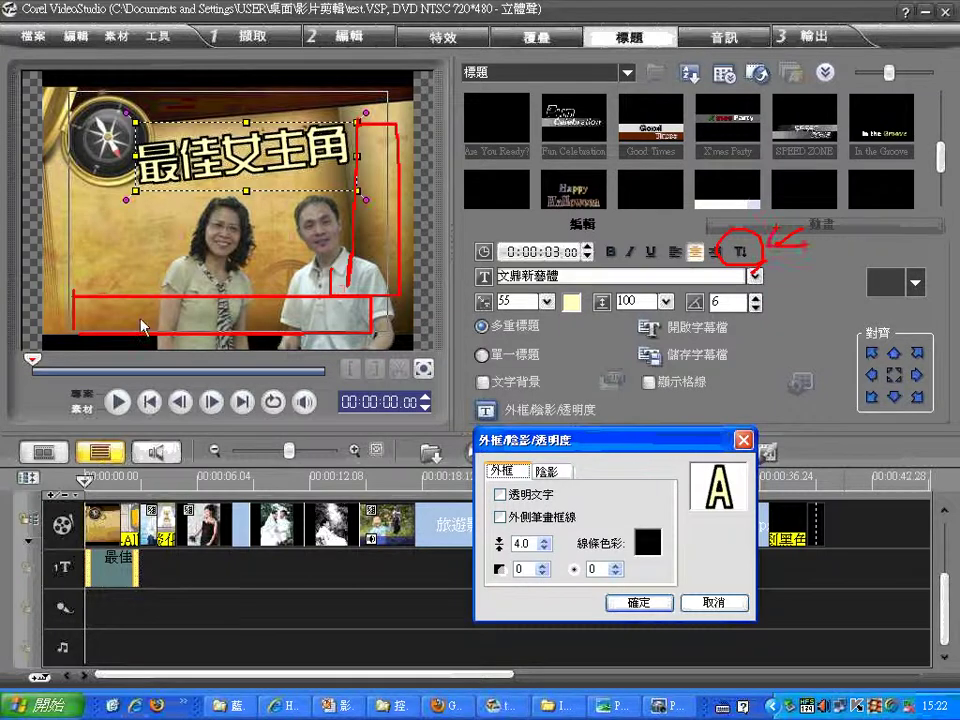
key(Escape)
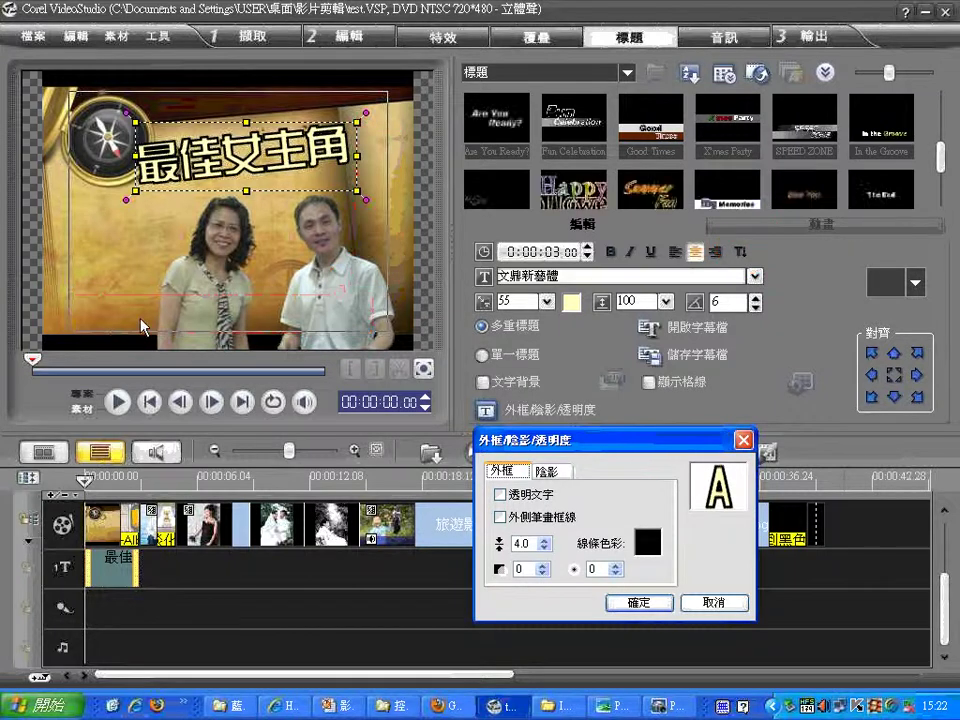
Set the title's outline width to 0, give the text a drop shadow, and apply both settings.
click(520, 543)
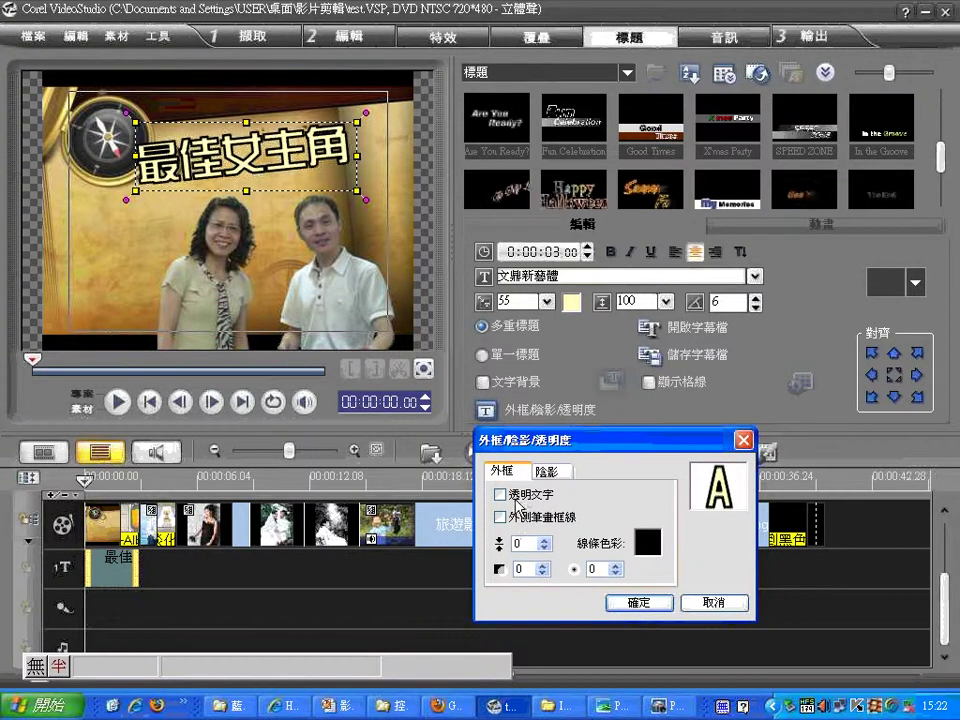
click(546, 470)
click(522, 494)
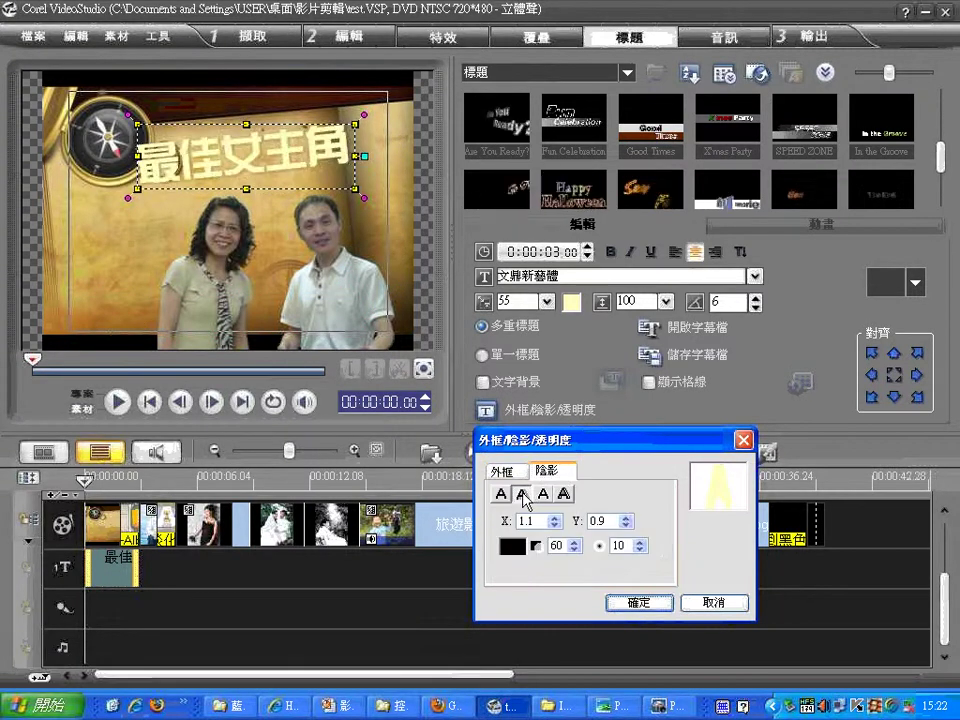
click(637, 602)
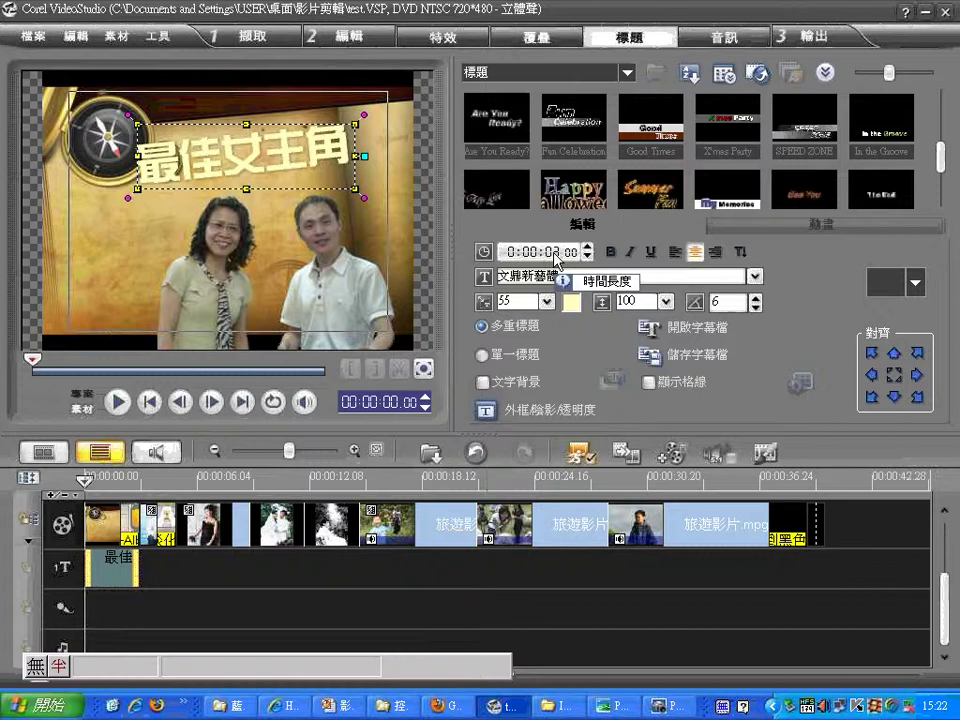
Enable animation for the 最佳女主角 title and choose the sixth 快顯 preset.
click(808, 226)
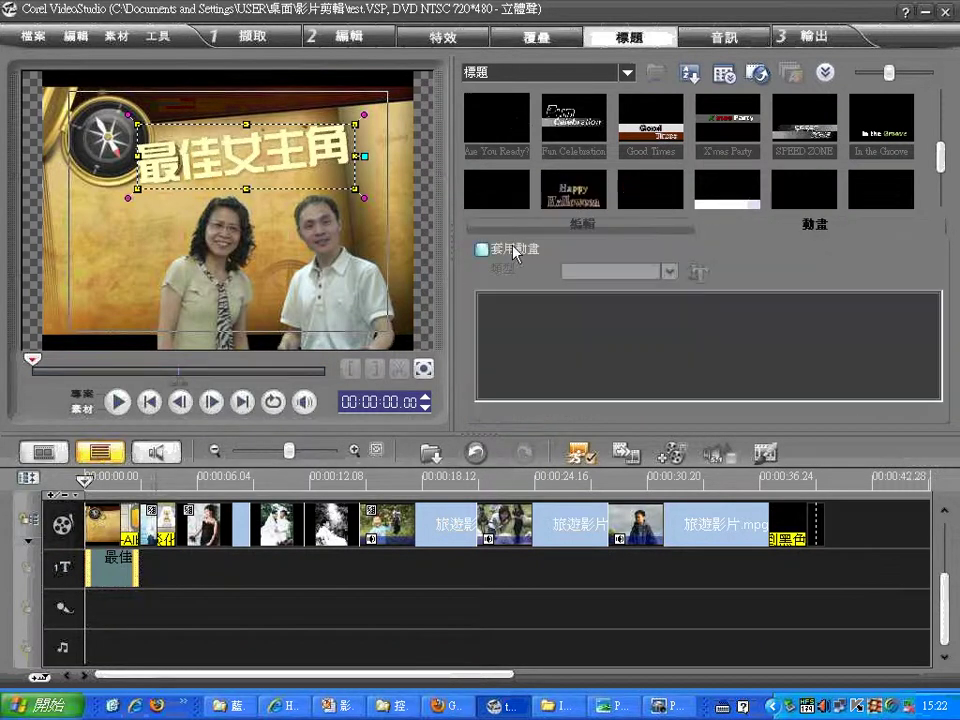
click(481, 249)
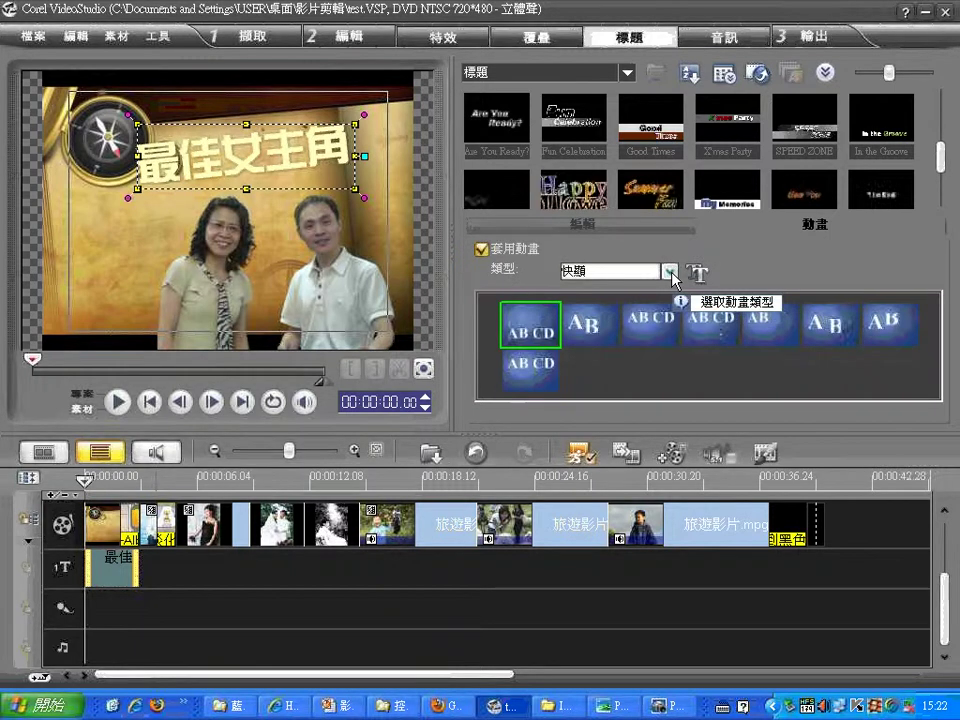
click(815, 330)
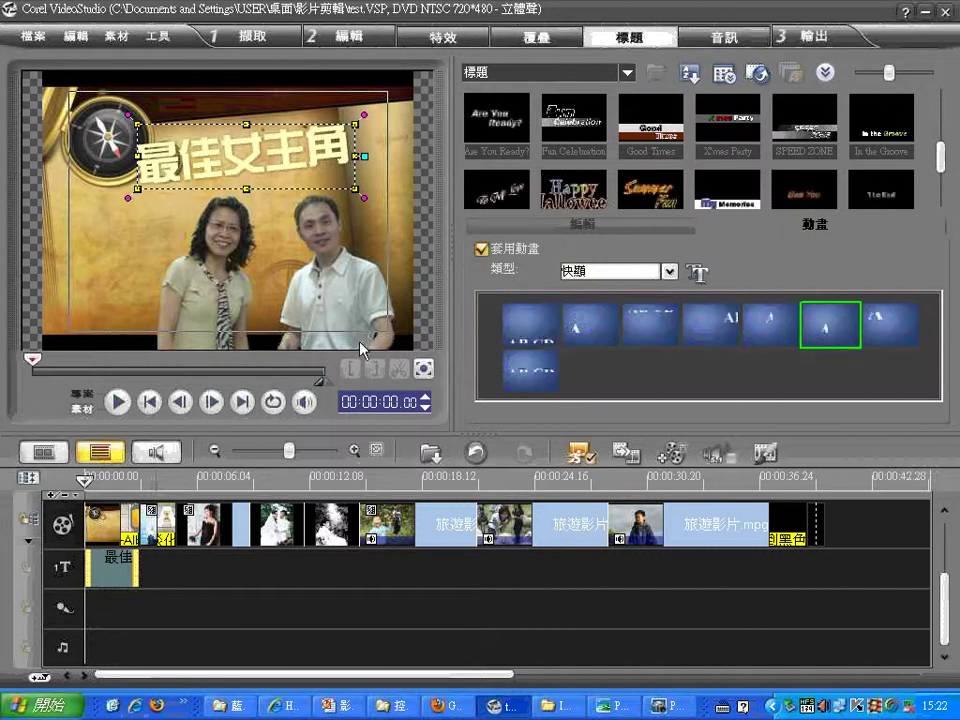
Play back the title's 快顯 animation in the preview and pause it partway through.
click(118, 402)
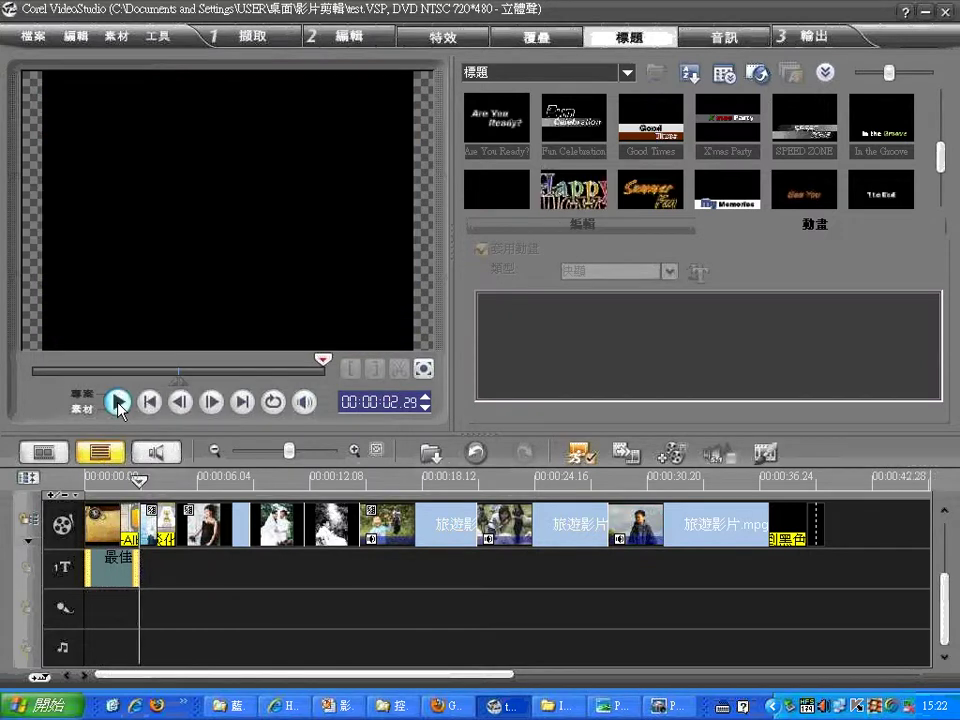
click(118, 402)
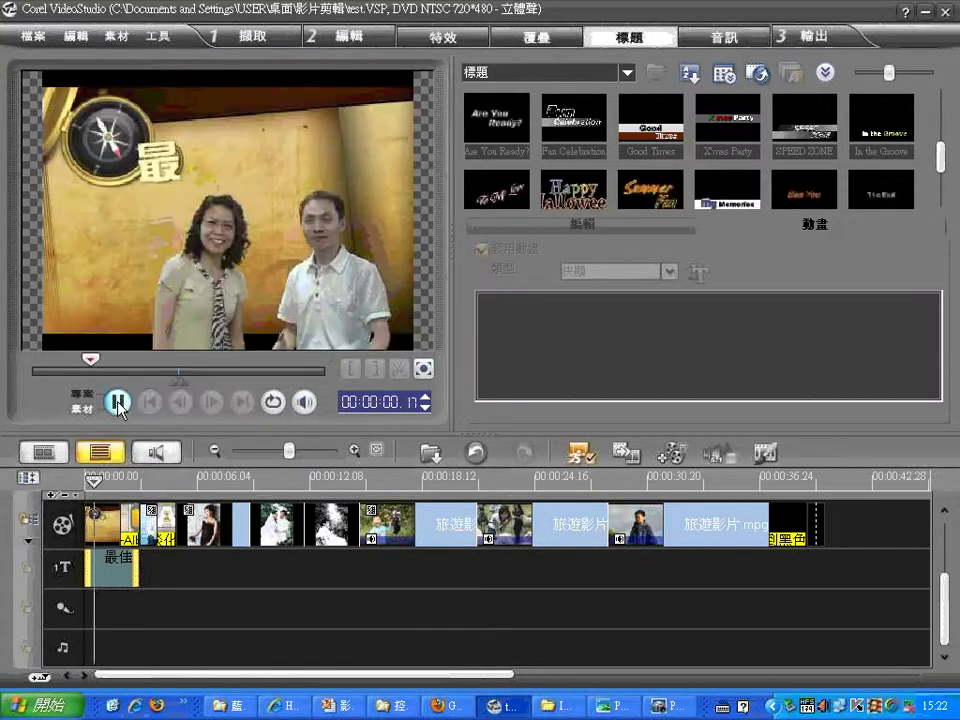
click(118, 402)
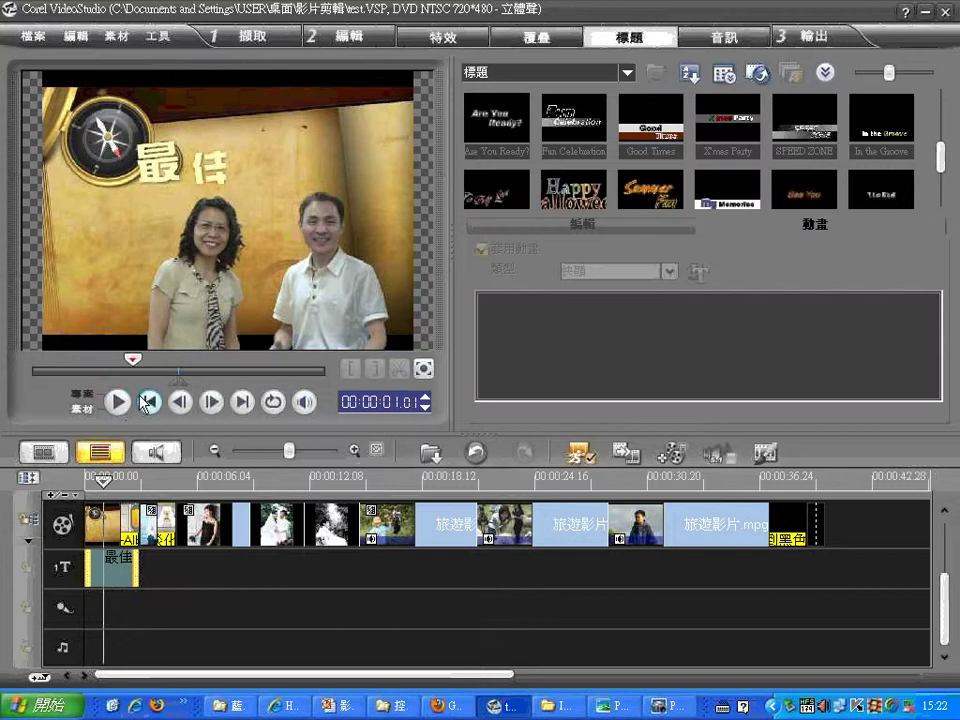
mouse_move(148, 402)
mouse_down()
mouse_move(158, 398)
mouse_move(150, 384)
mouse_move(200, 352)
mouse_move(146, 410)
mouse_up()
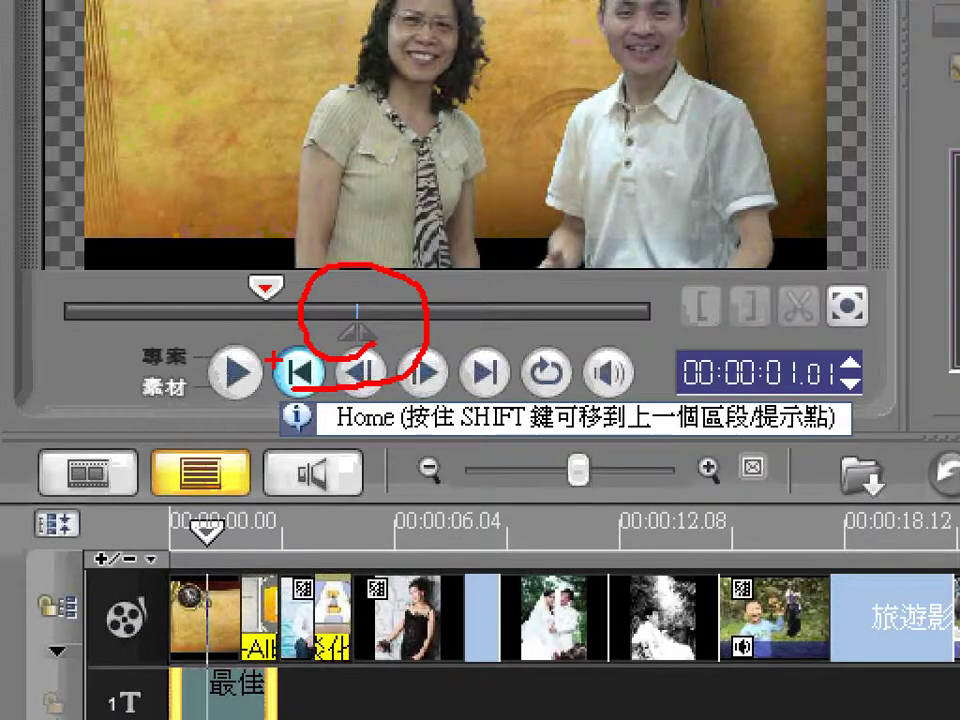
drag(465, 172, 353, 303)
drag(346, 274, 398, 285)
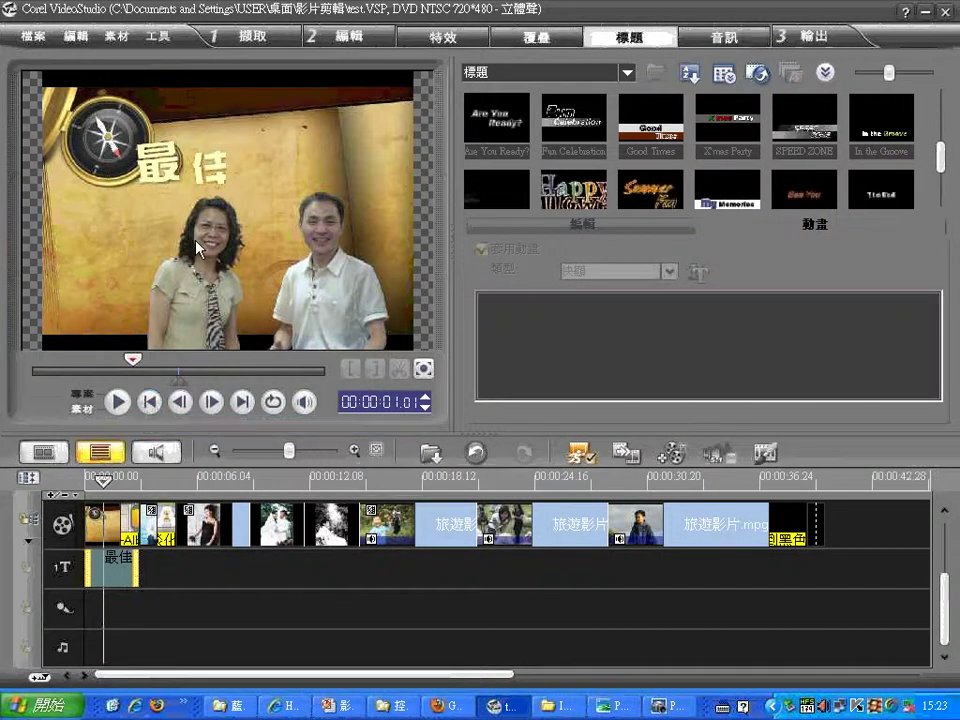
Reselect the title, switch its animation type to 掉落, and try the second, third and fourth presets.
double_click(160, 183)
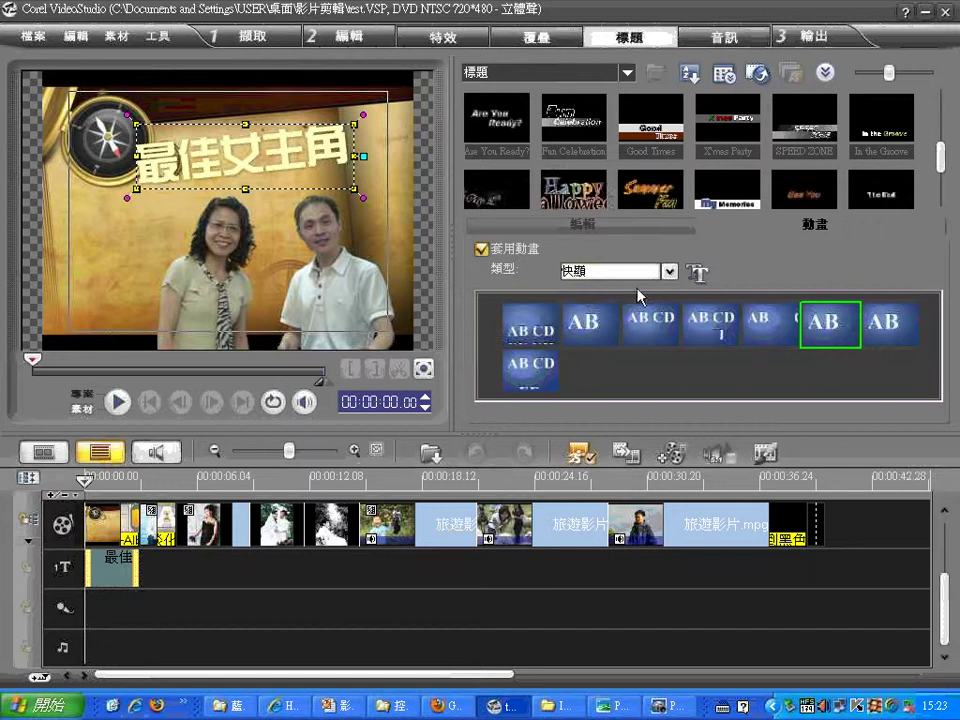
click(669, 271)
click(647, 304)
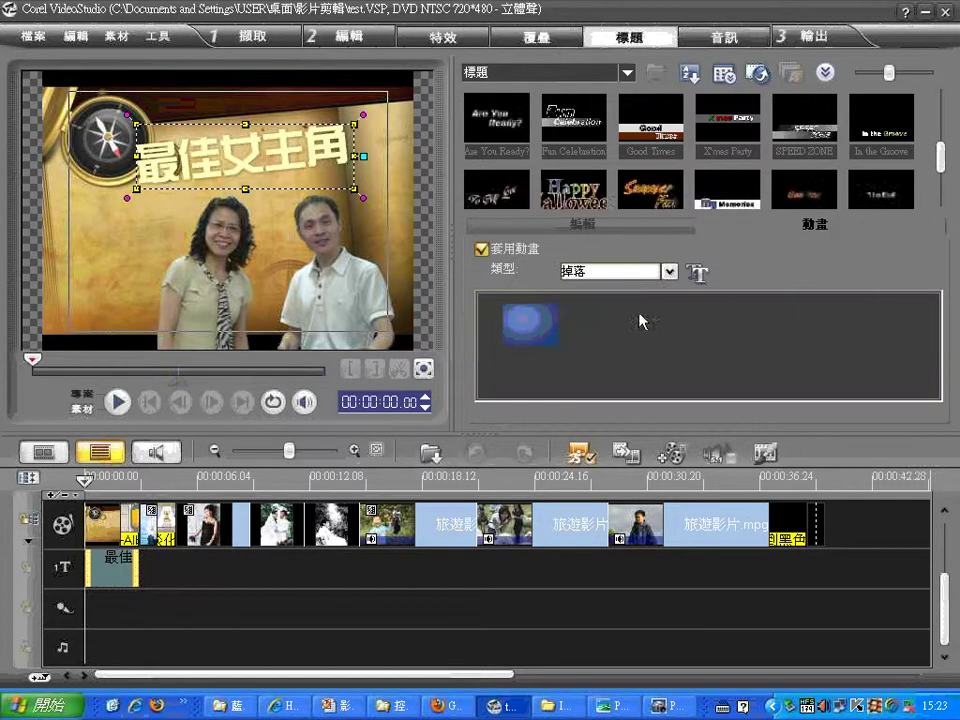
click(590, 326)
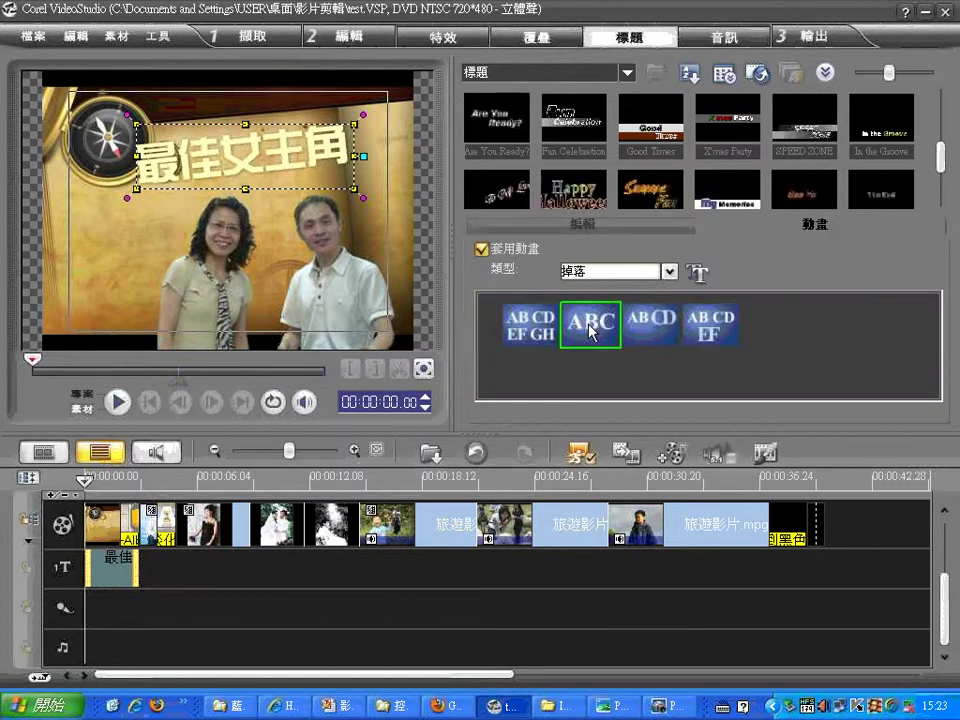
click(652, 326)
click(710, 326)
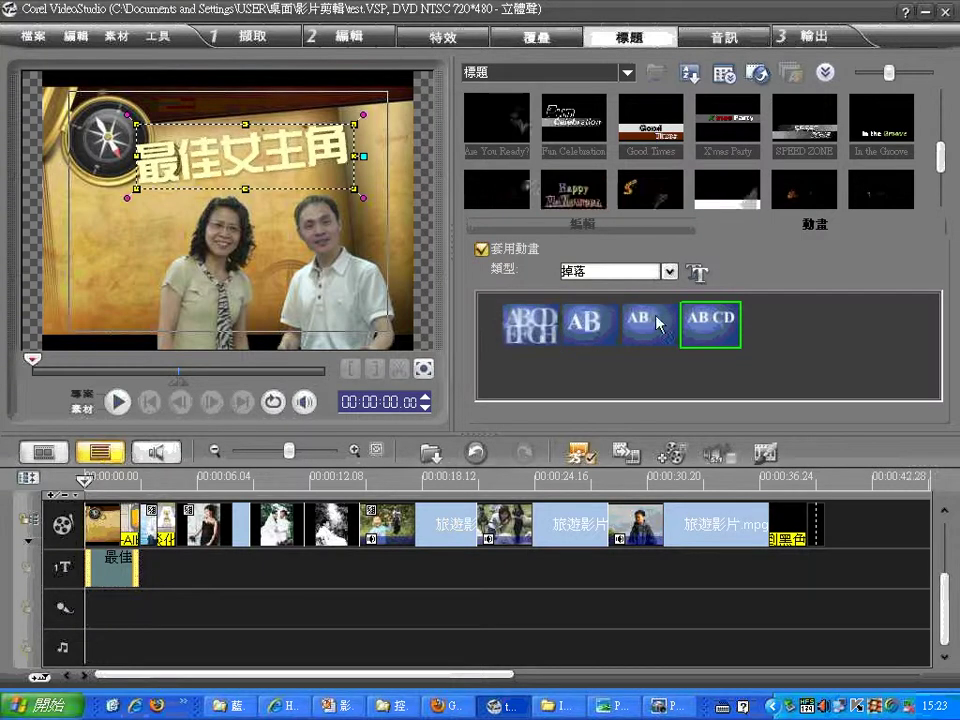
Change the title's animation type to 搖擺 and choose the second preset.
click(669, 272)
click(590, 334)
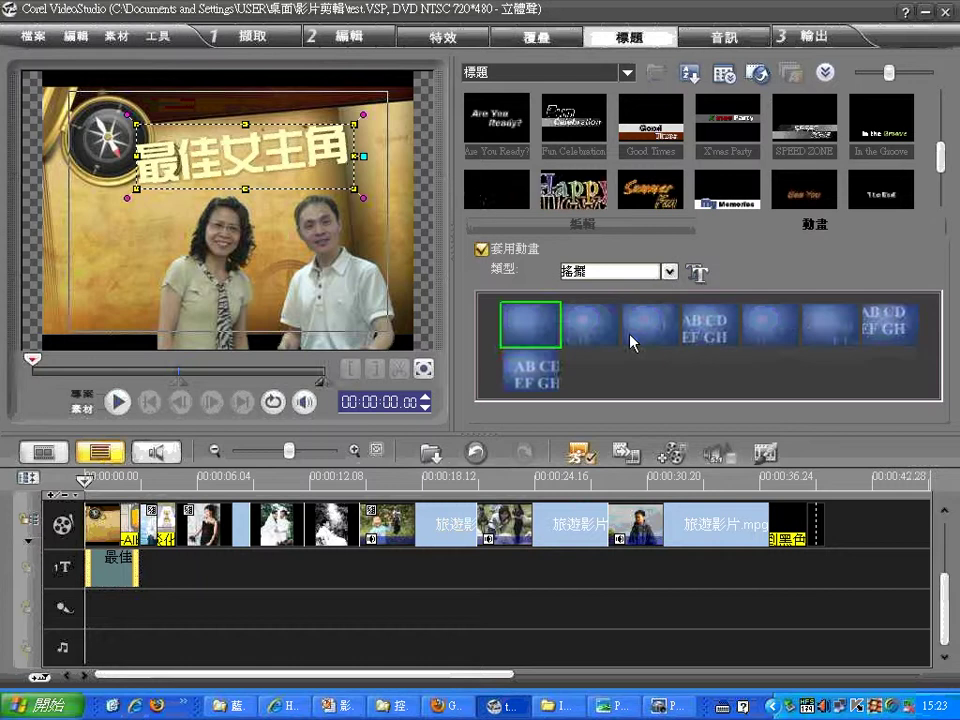
click(580, 334)
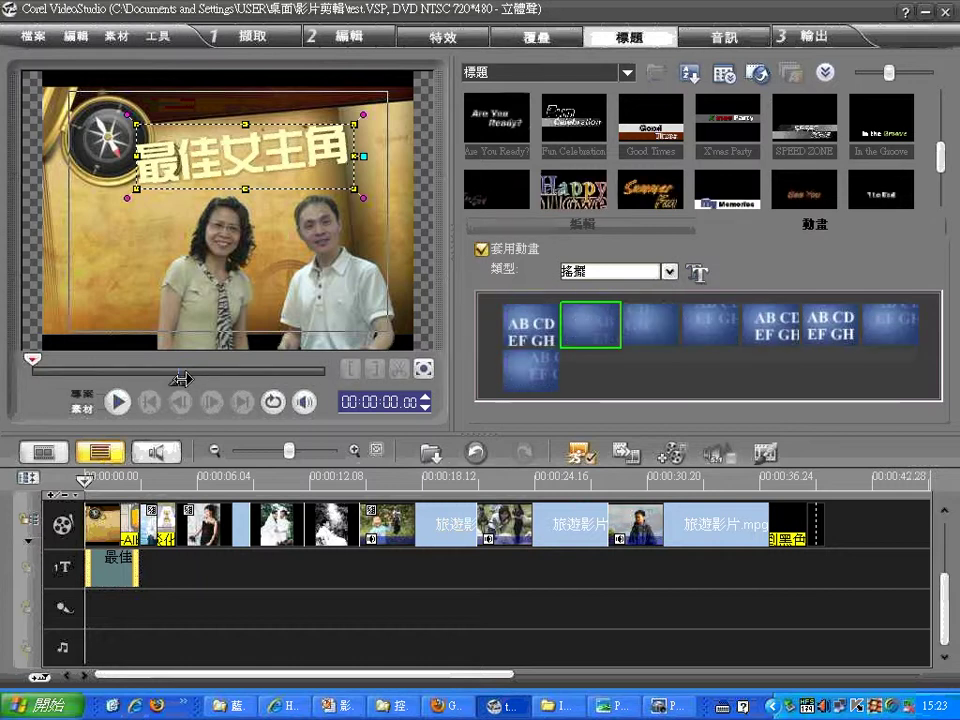
Set the animation's pause range to span from about one quarter to about three quarters of the title's duration.
drag(200, 380, 285, 380)
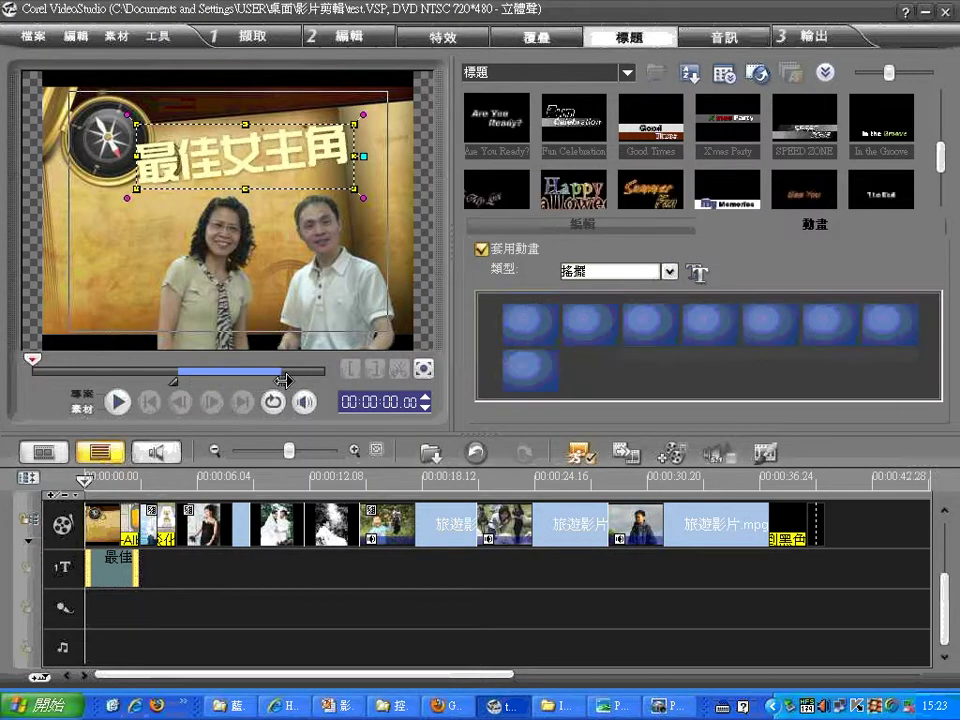
drag(173, 381, 108, 381)
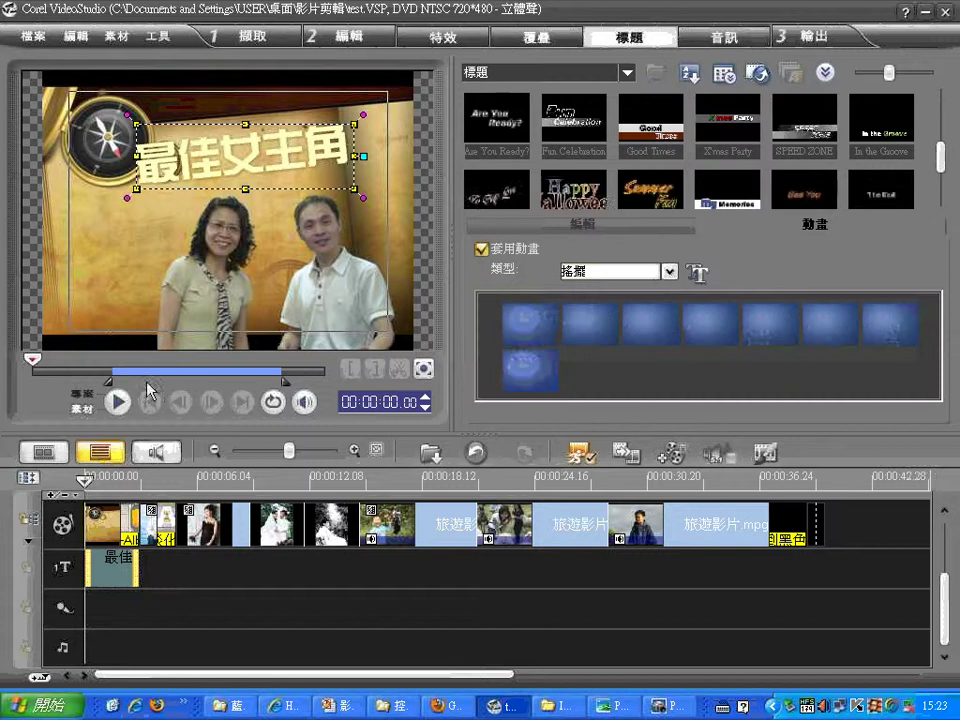
drag(276, 382, 248, 382)
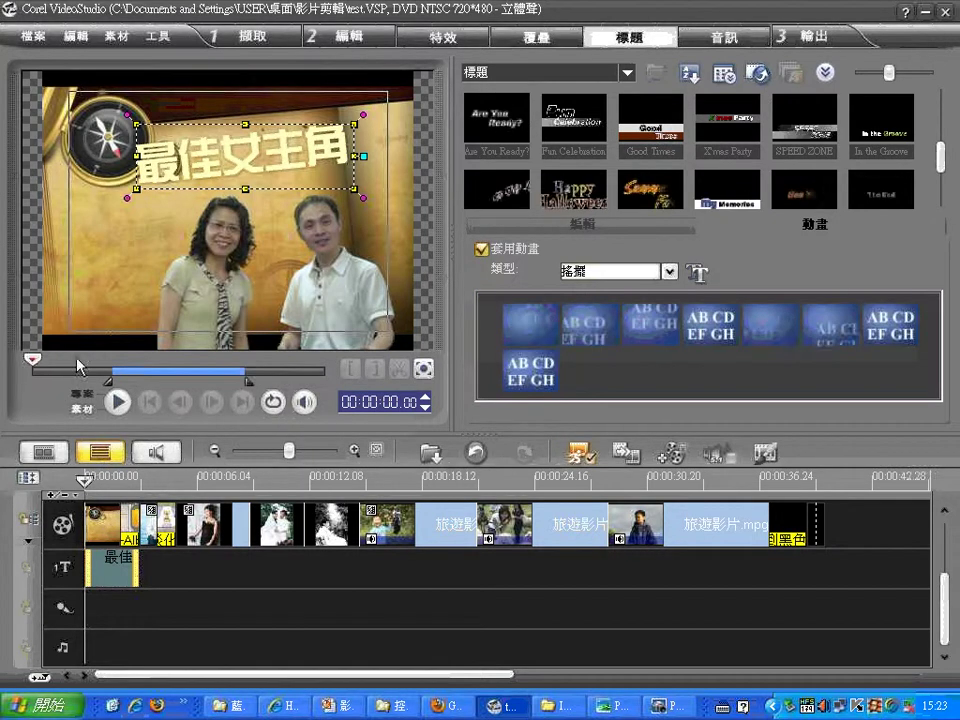
Play back the title's 搖擺 animation in the preview and reselect the title text.
click(117, 403)
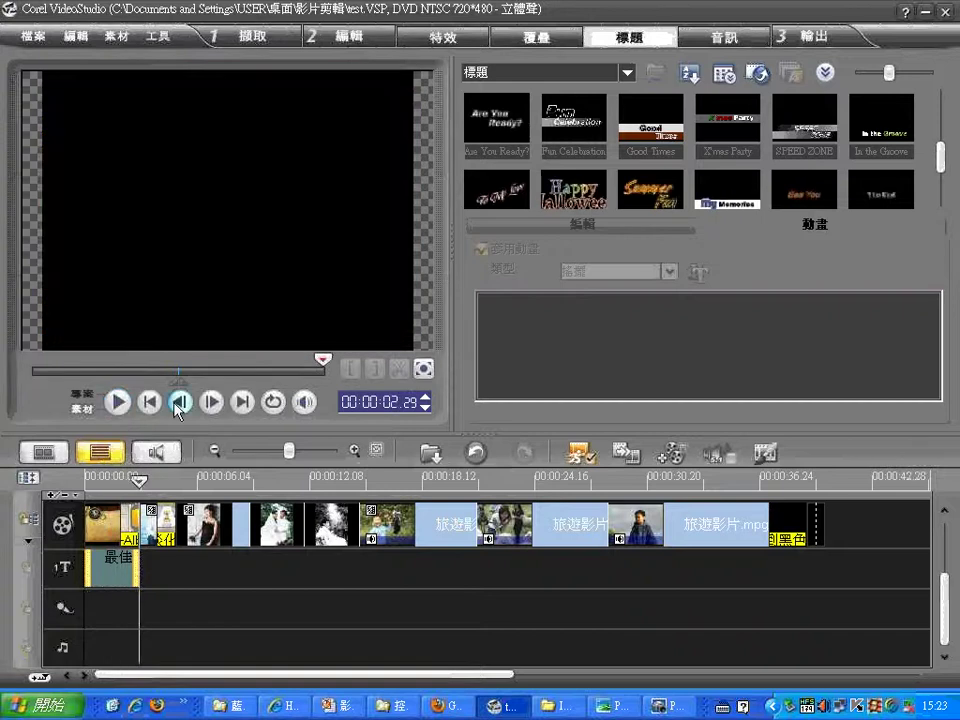
click(293, 246)
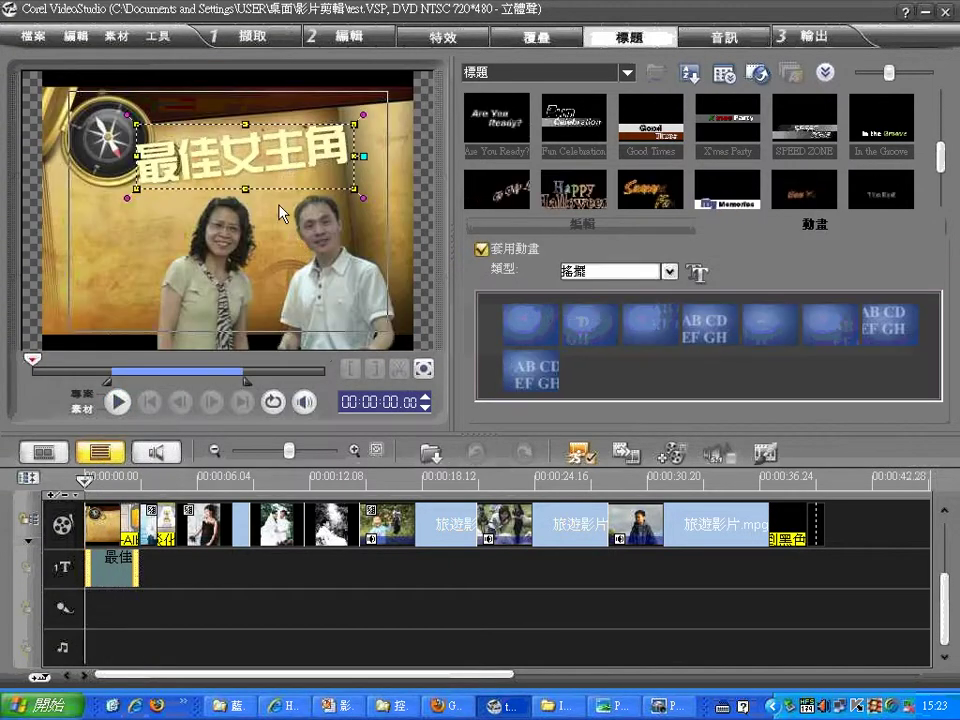
drag(33, 360, 332, 360)
click(250, 227)
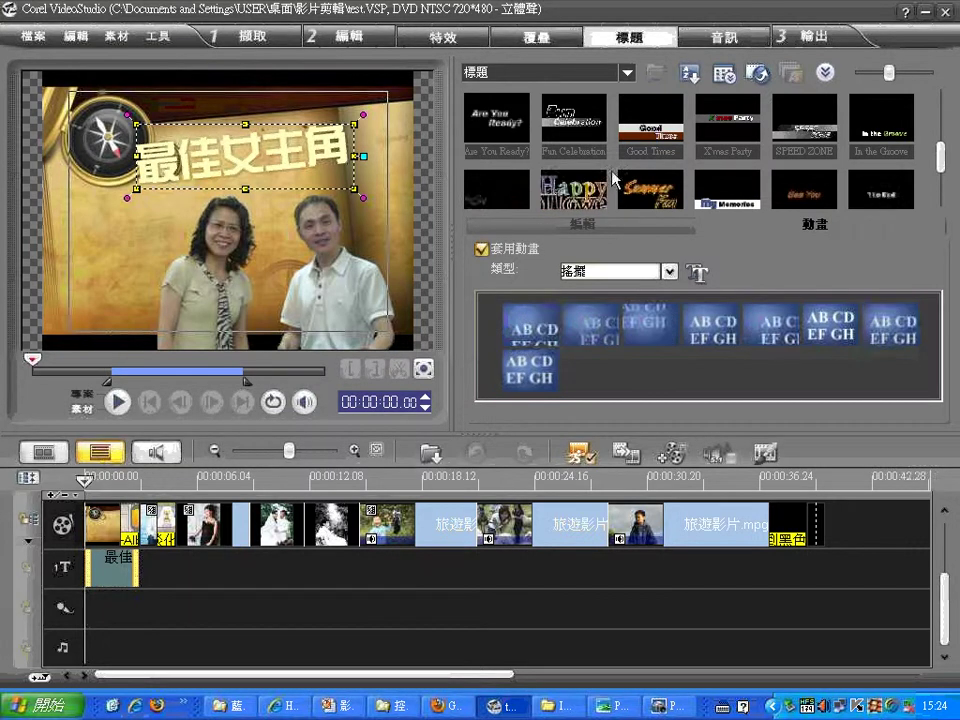
Review the custom pause, sway angle, entry and exit settings of the 搖擺 animation and cancel without changes.
click(670, 272)
click(700, 275)
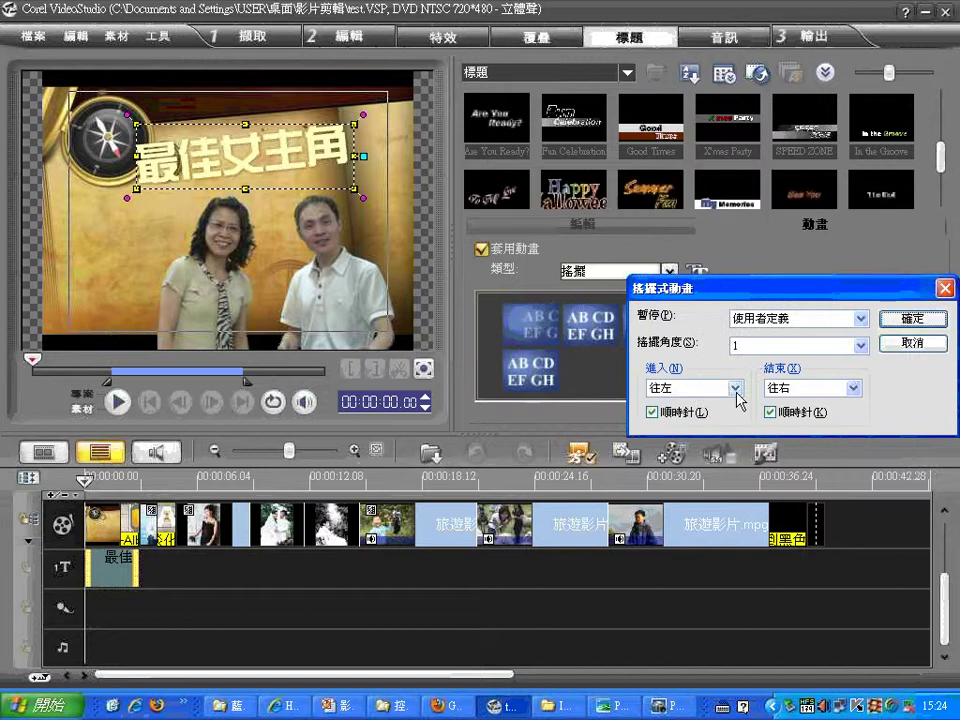
click(913, 345)
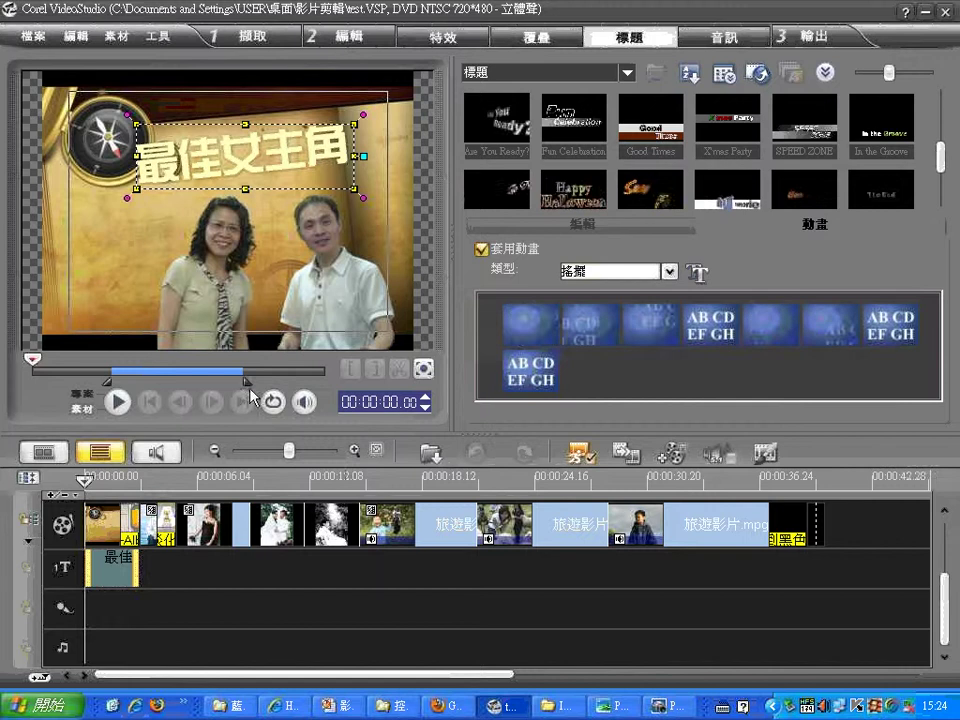
Deselect the title and scrub the timeline past it to 00:00:10.22.
click(154, 580)
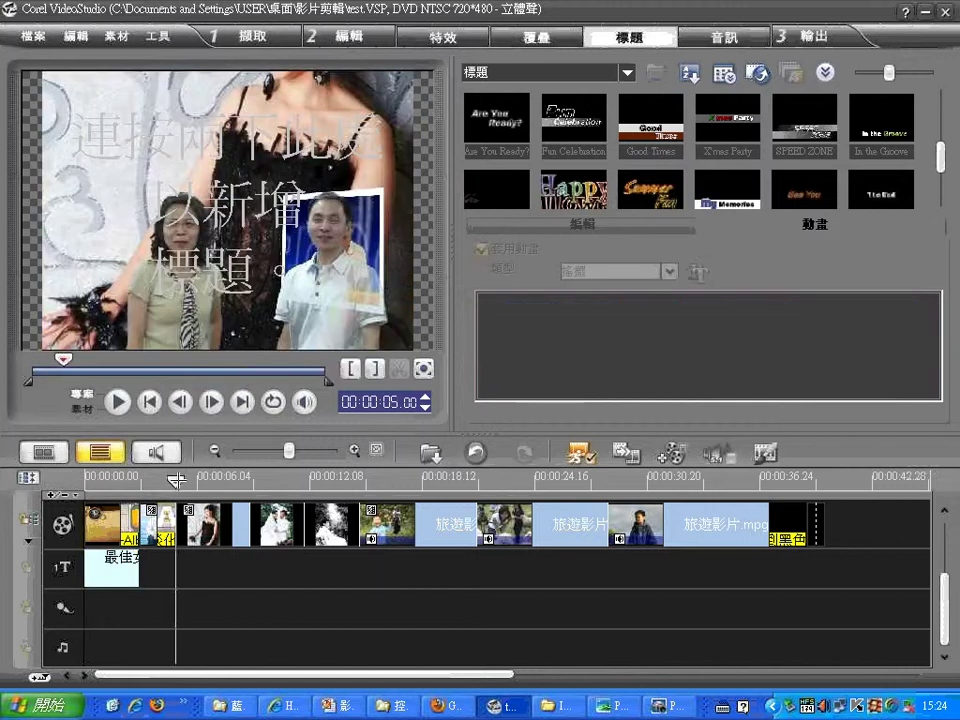
drag(155, 480, 282, 481)
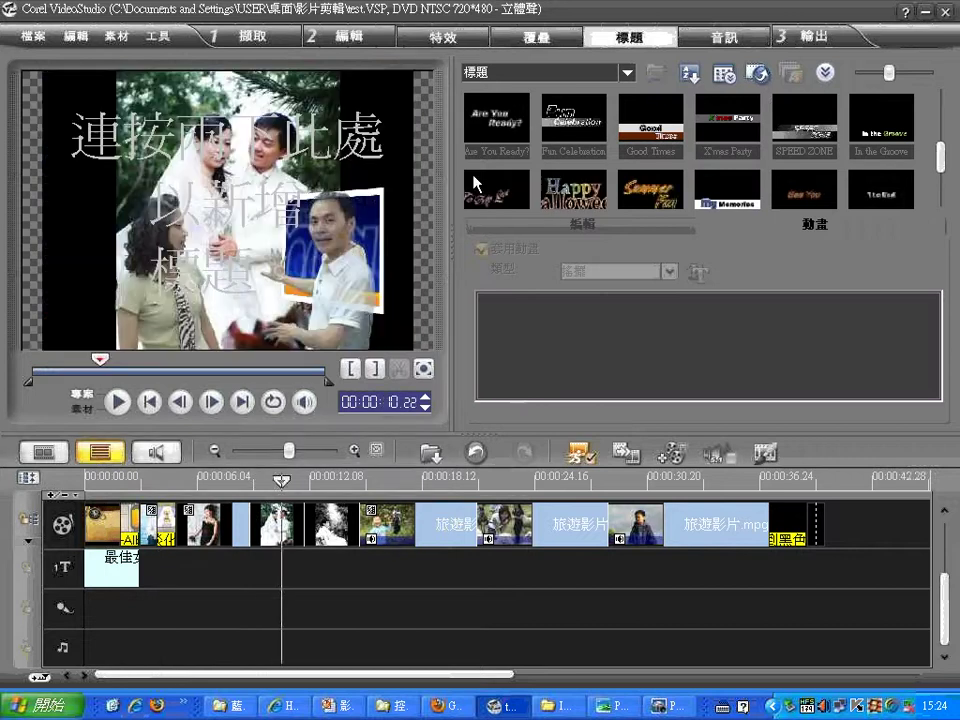
Select the finished 最佳女主角 title clip on the title track and store a copy in the title library.
click(105, 562)
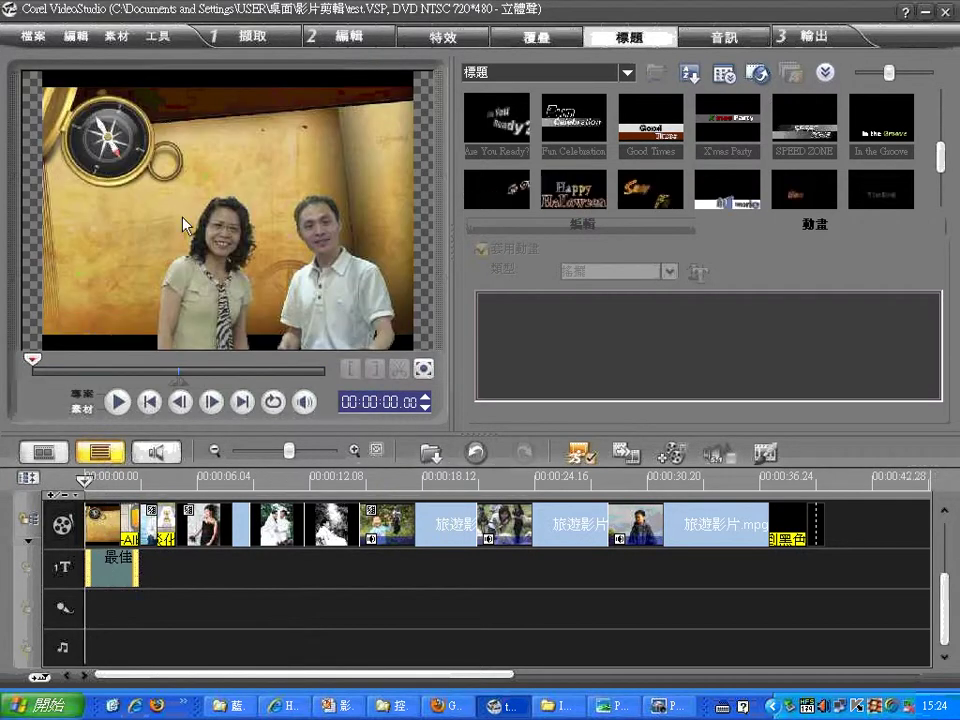
double_click(204, 176)
click(205, 172)
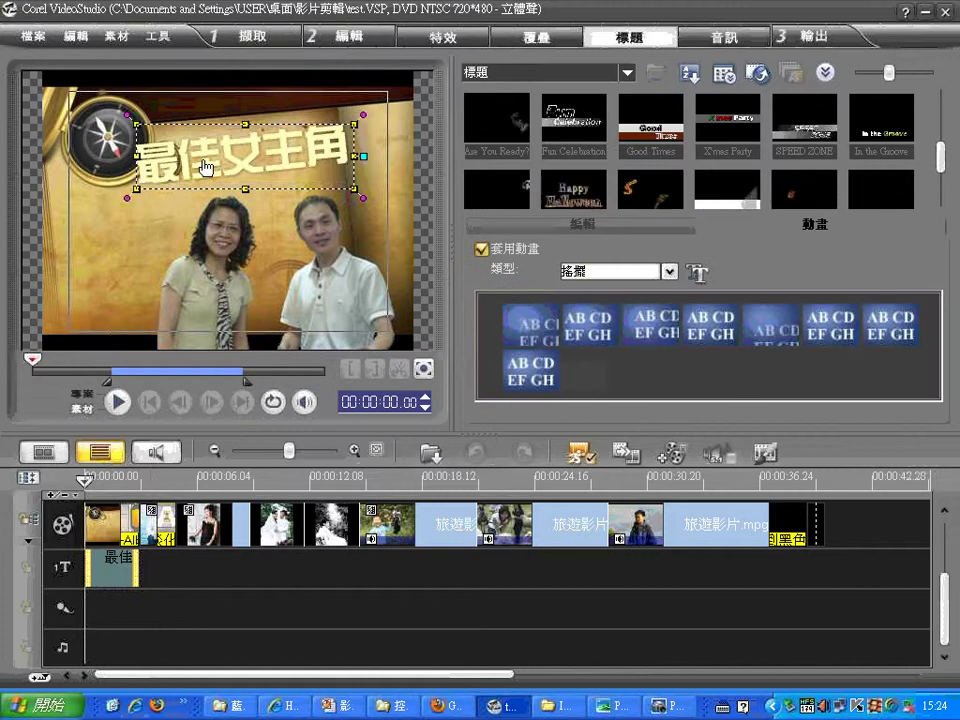
click(420, 330)
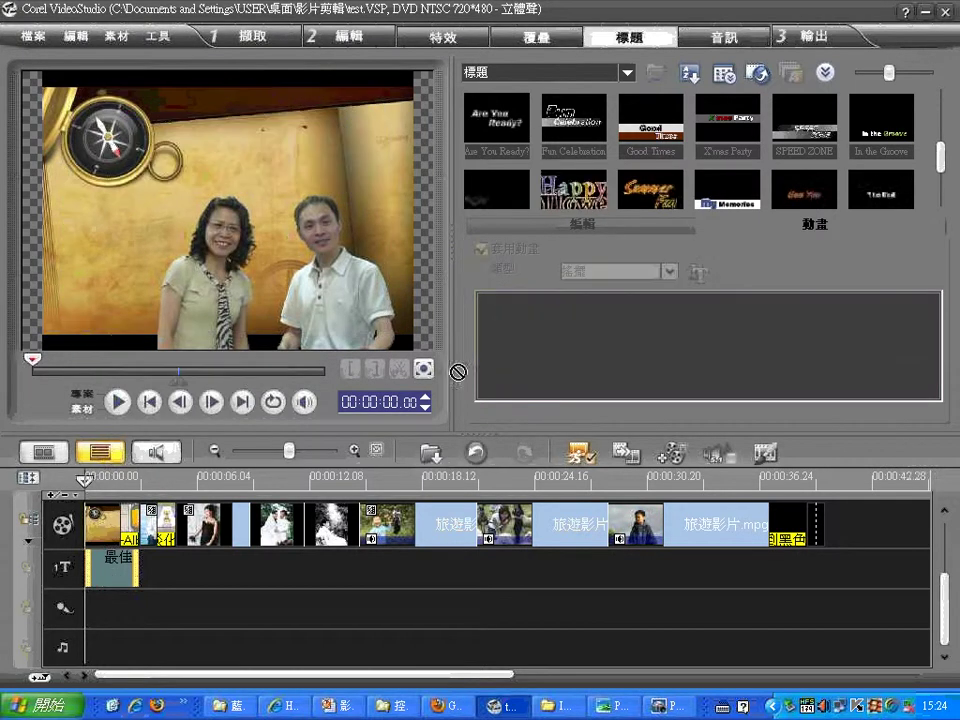
drag(659, 227, 700, 190)
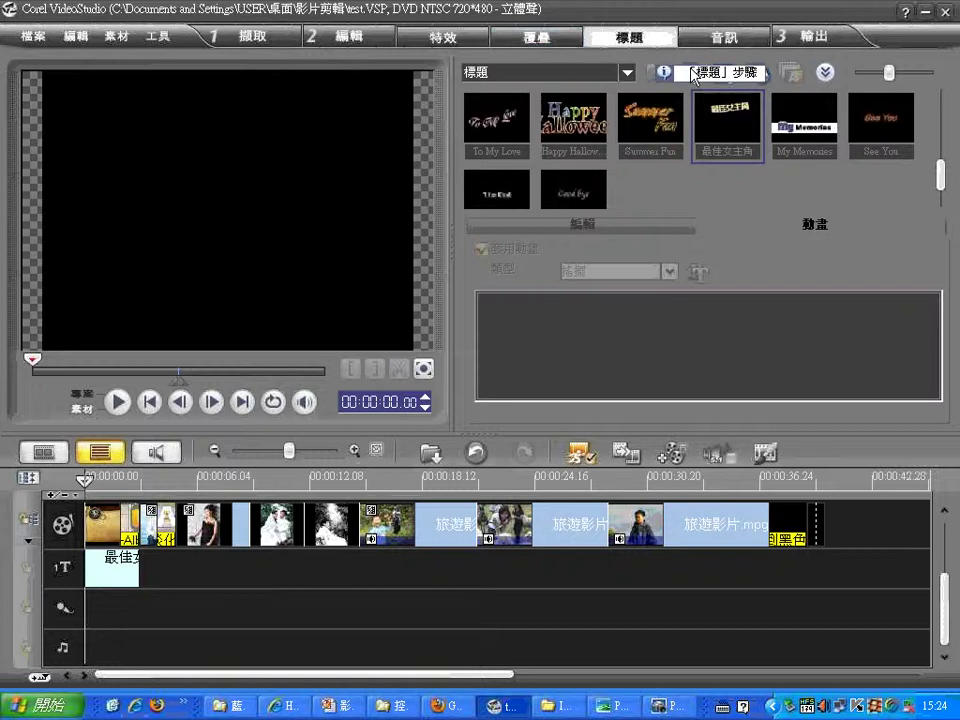
Display the edit options of the 最佳女主角 title stored in the library and select its text.
click(582, 224)
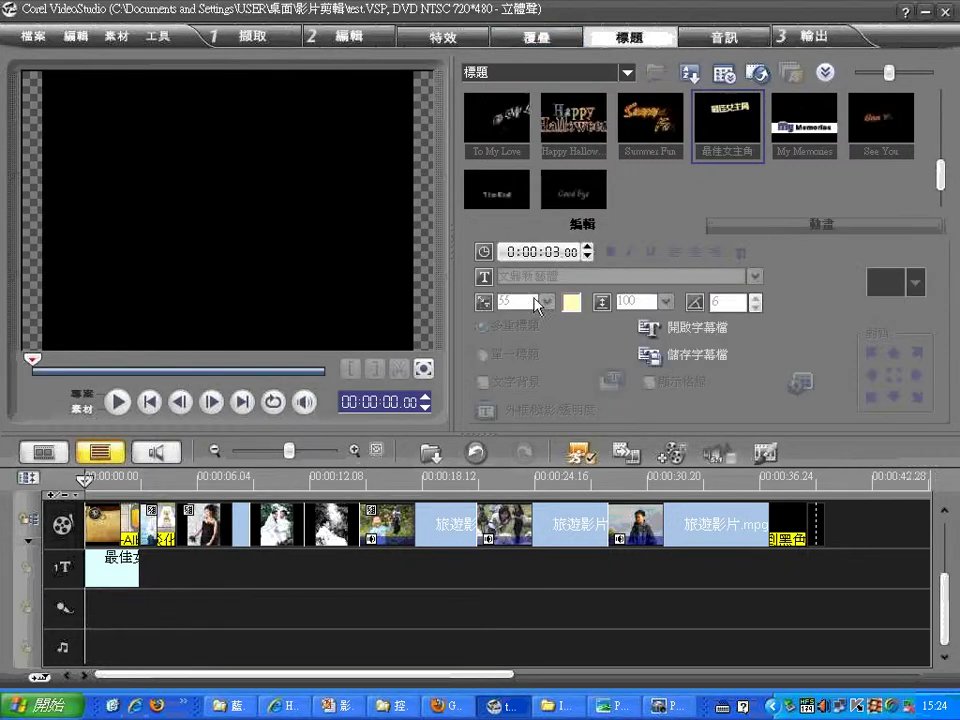
click(330, 177)
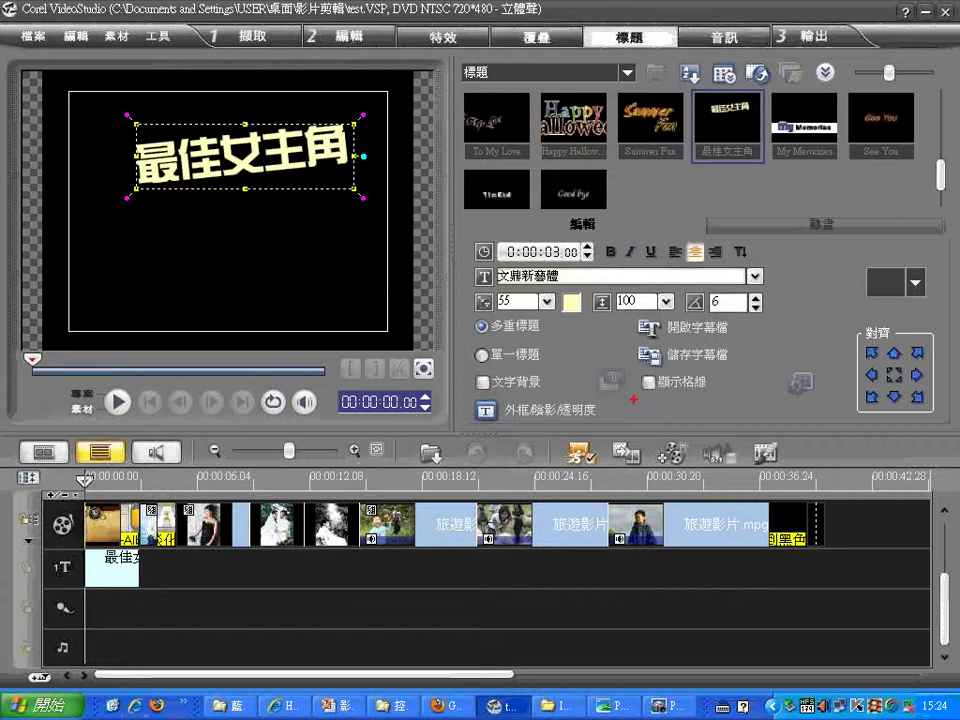
mouse_move(743, 343)
mouse_down()
mouse_move(666, 342)
mouse_move(621, 322)
mouse_move(708, 296)
mouse_move(745, 318)
mouse_up()
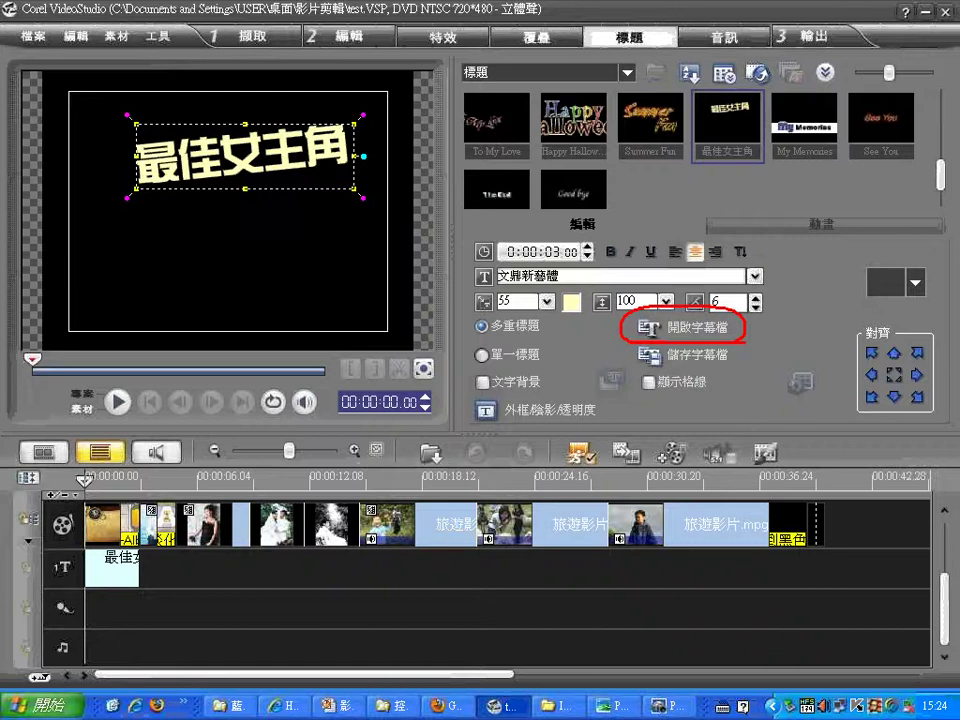
mouse_move(805, 293)
mouse_down()
mouse_move(752, 326)
mouse_move(780, 335)
mouse_up()
drag(555, 331, 617, 324)
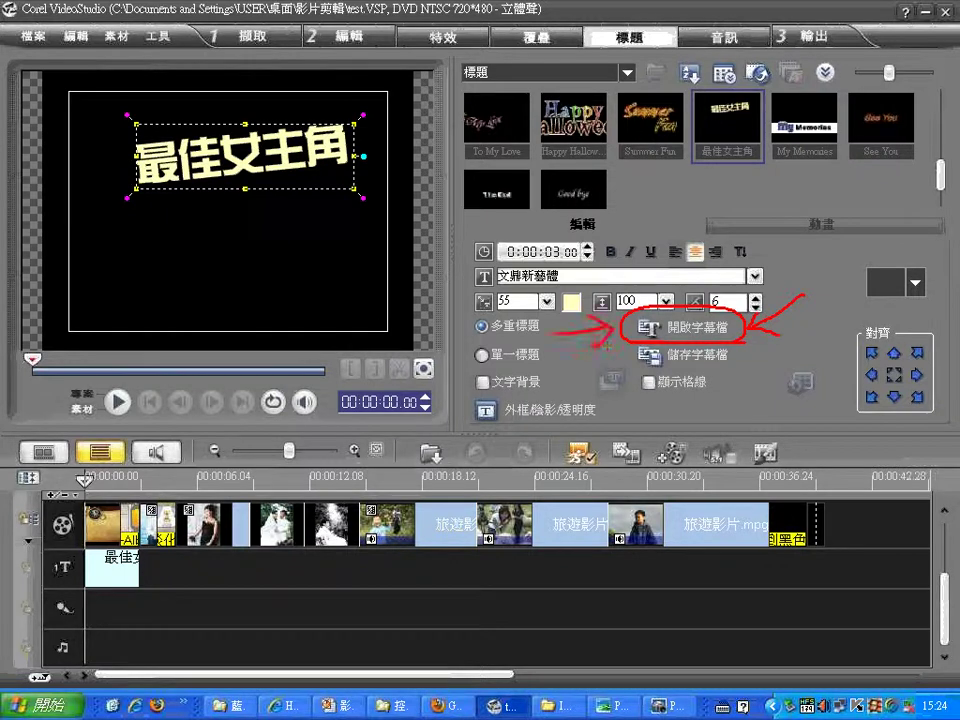
drag(603, 346, 593, 349)
key(Escape)
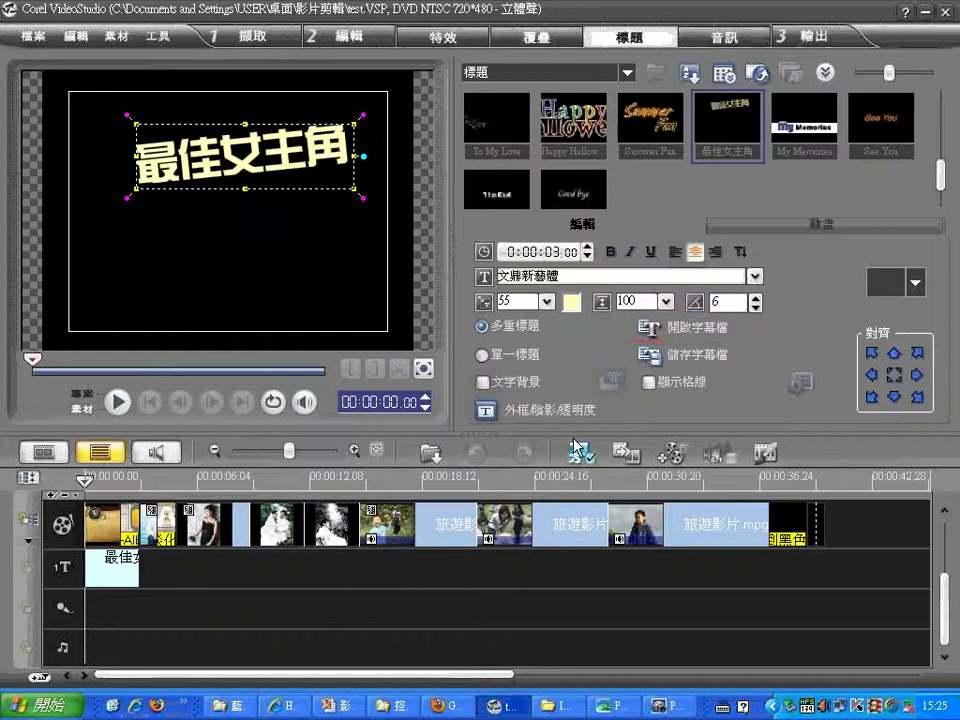
Switch to the 音訊 library and listen to a few seconds of the A06 sample.
click(710, 38)
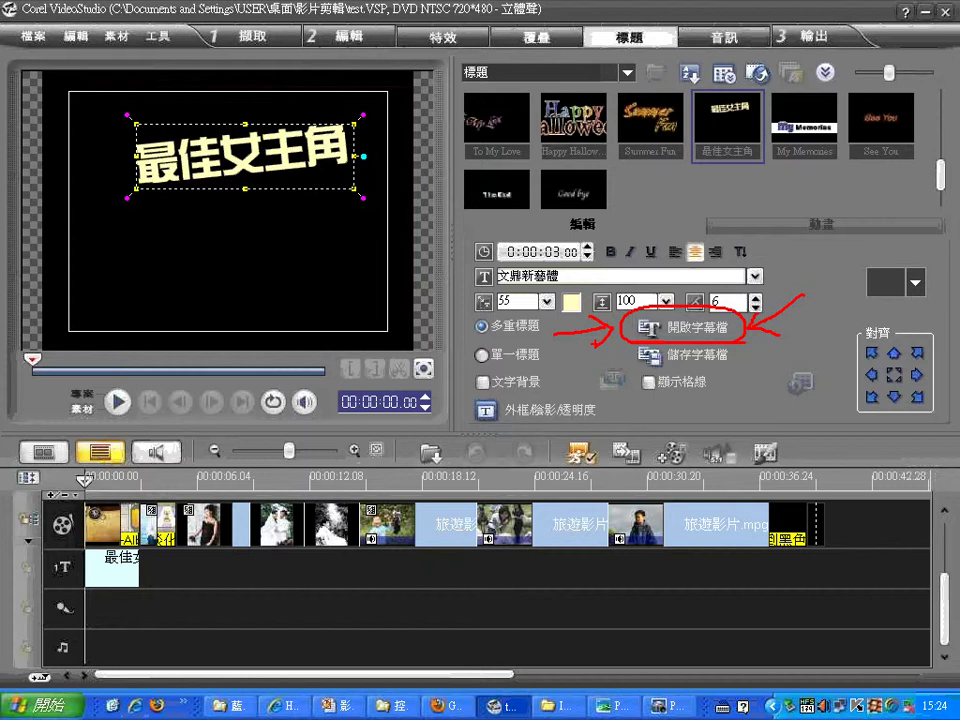
click(722, 37)
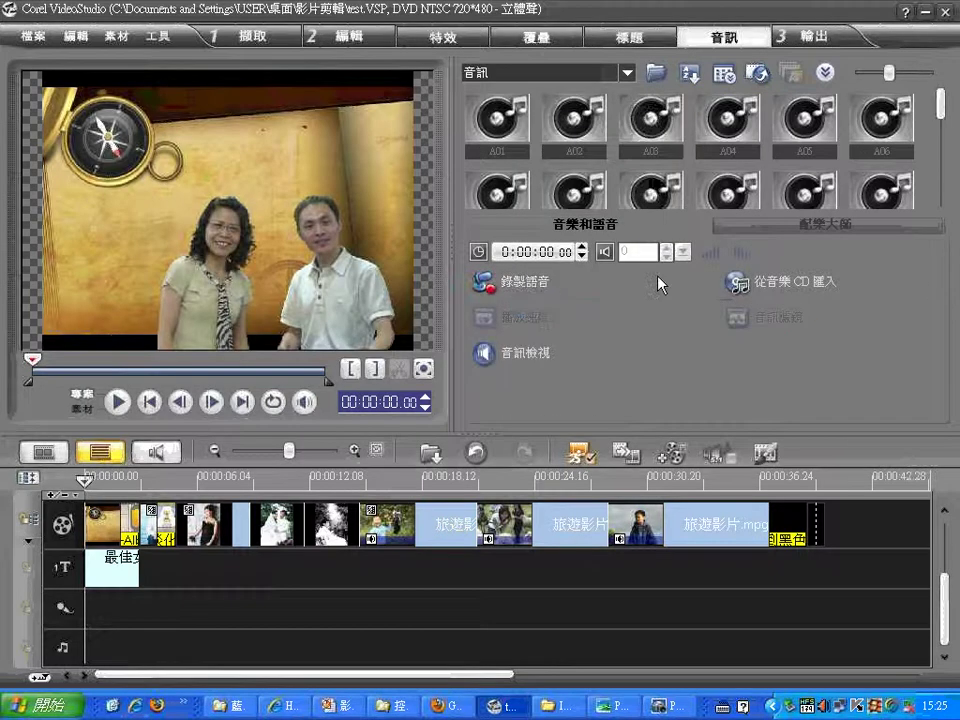
click(903, 122)
click(903, 122)
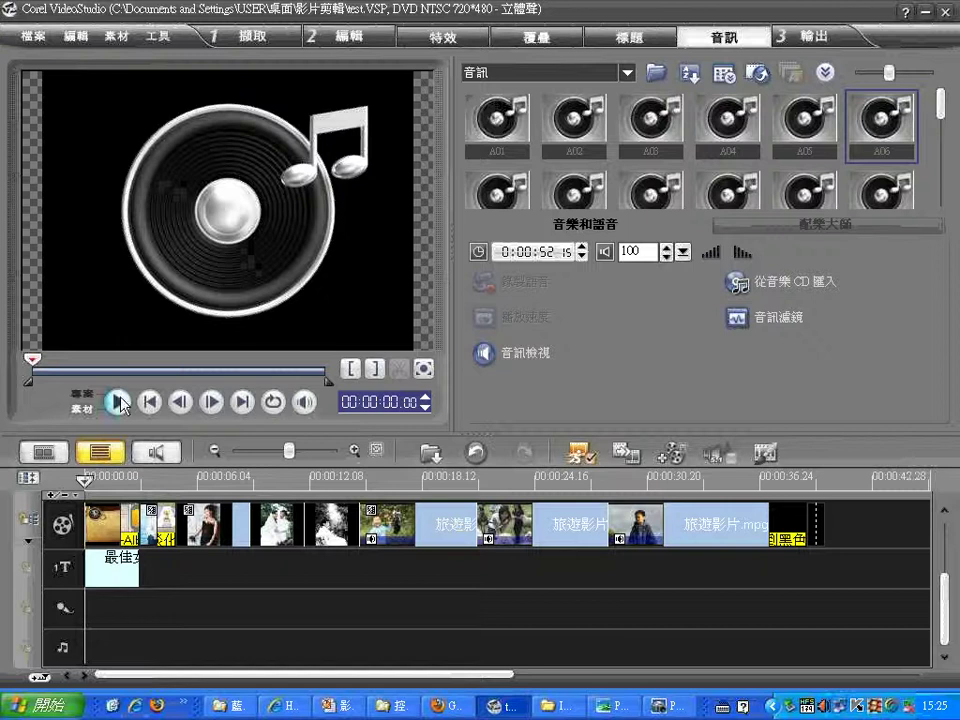
drag(31, 362, 321, 360)
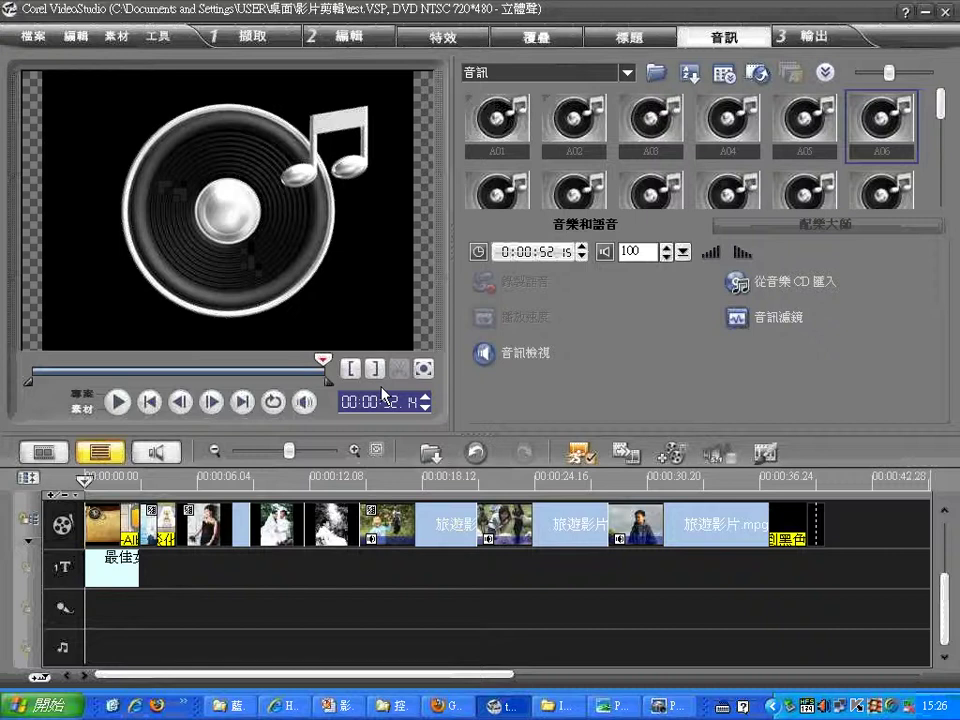
click(118, 402)
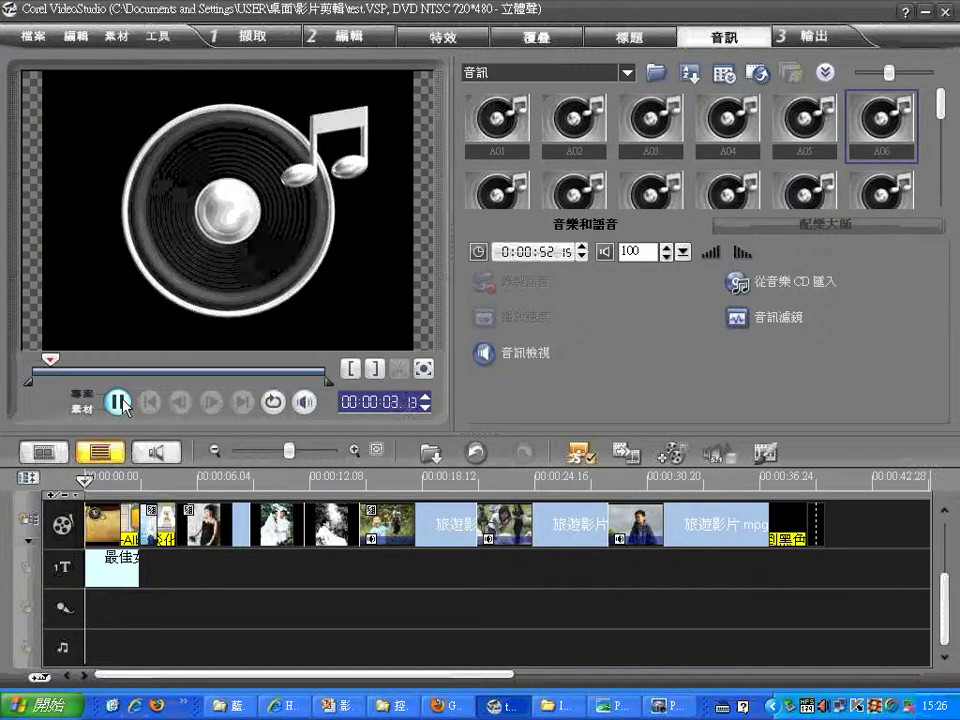
click(118, 402)
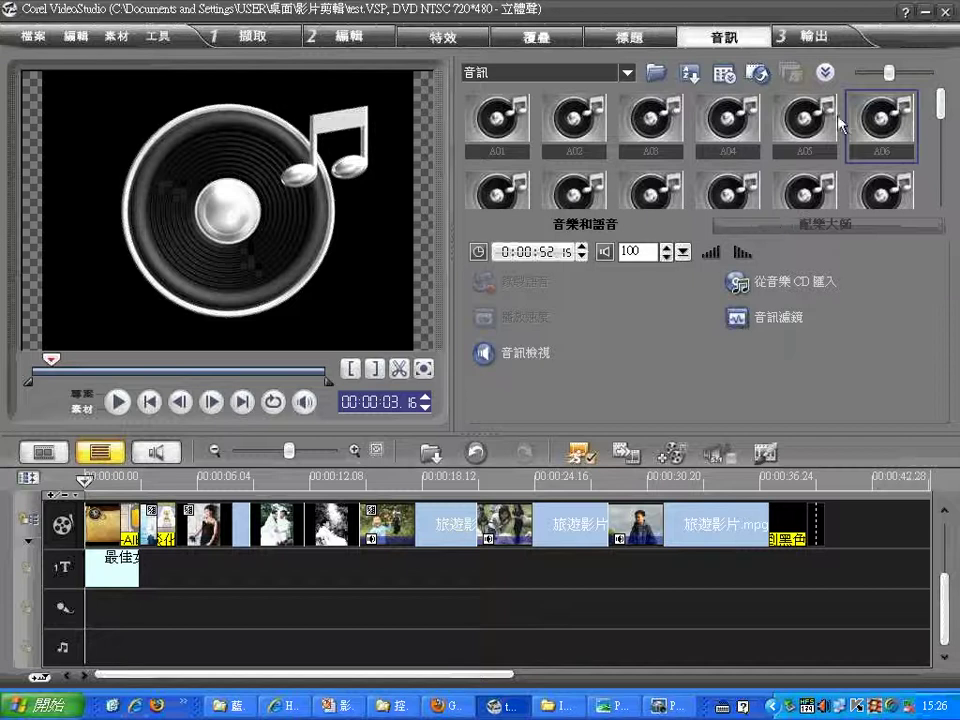
Place the A06 sample at the start of the voice track and check where it ends relative to the video.
drag(851, 133, 85, 604)
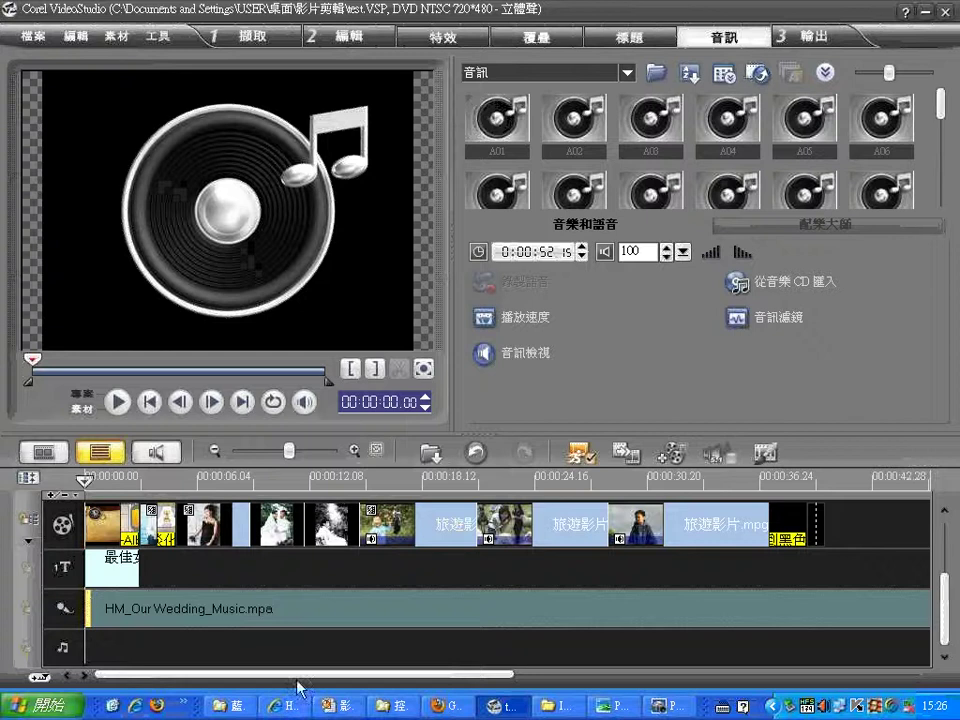
drag(298, 675, 427, 675)
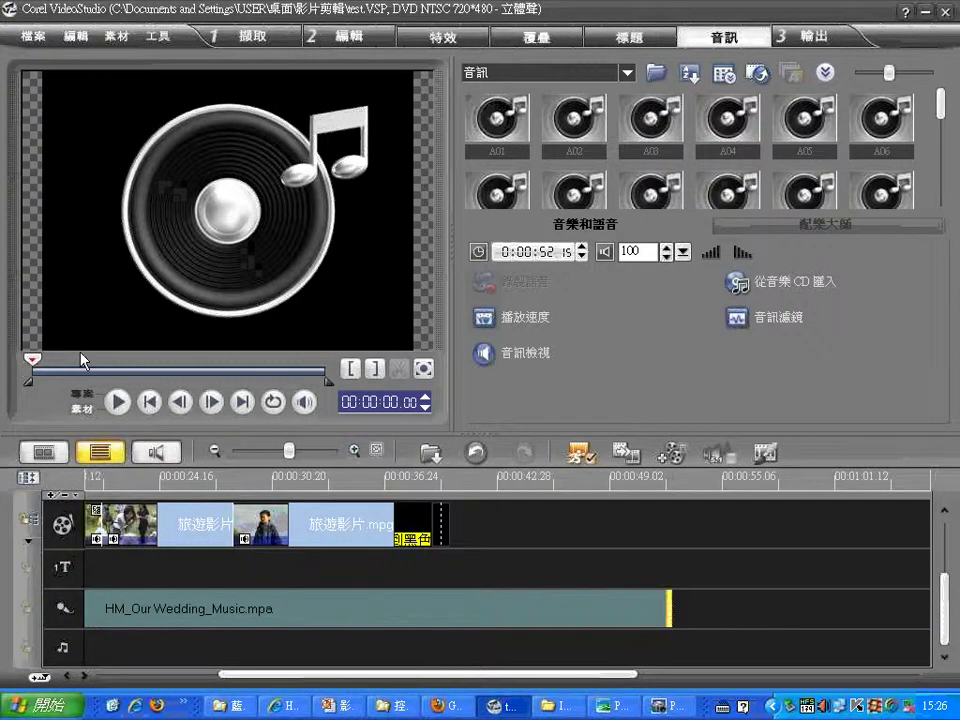
drag(35, 362, 153, 366)
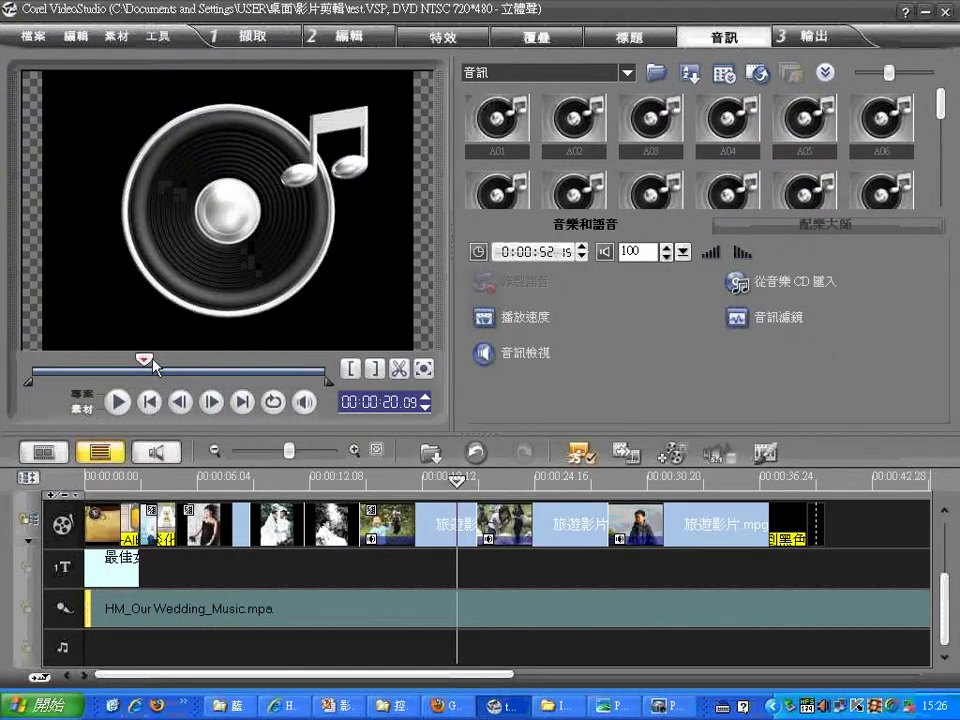
Add 03.小薇(黃品源)).mp3 from the 音樂素材 folder in Windows Explorer to the start of the project's music track.
click(235, 706)
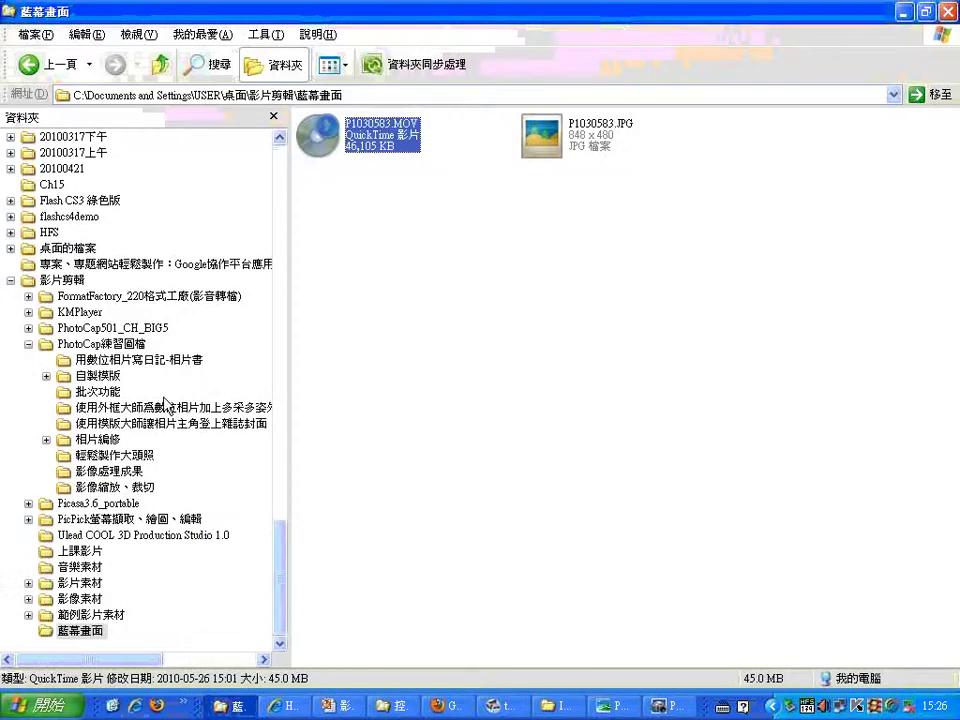
click(29, 344)
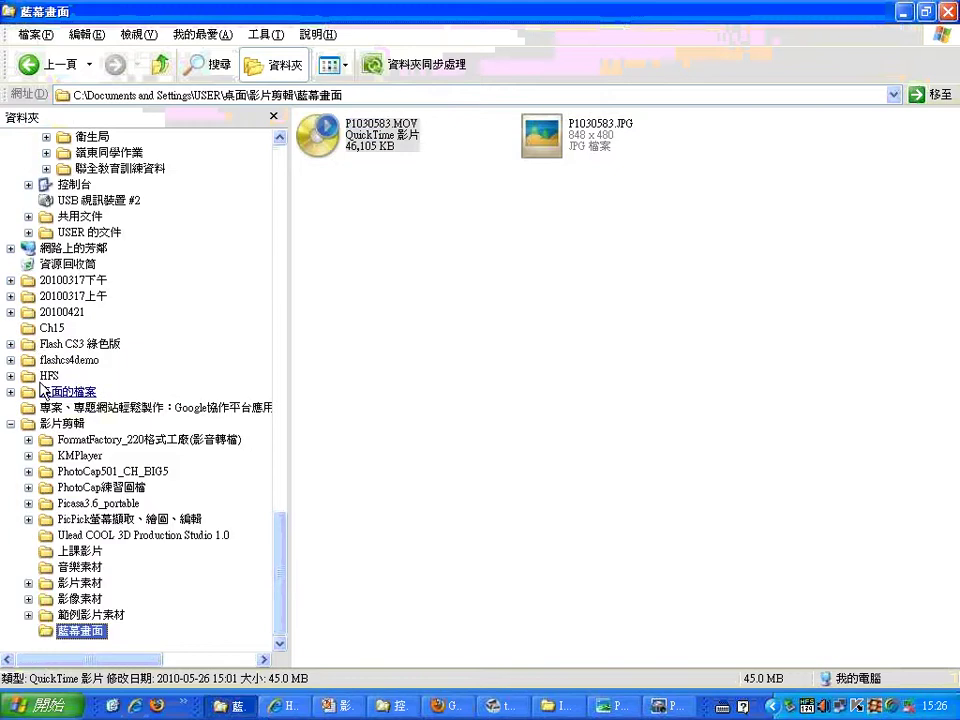
click(68, 568)
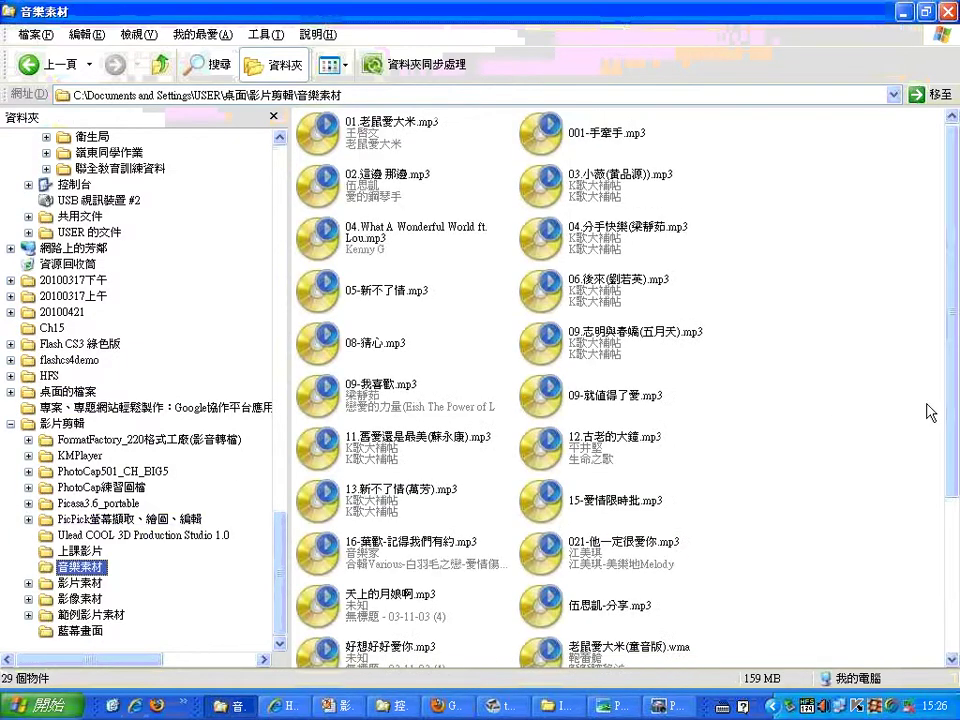
scroll(955, 367, down, 1)
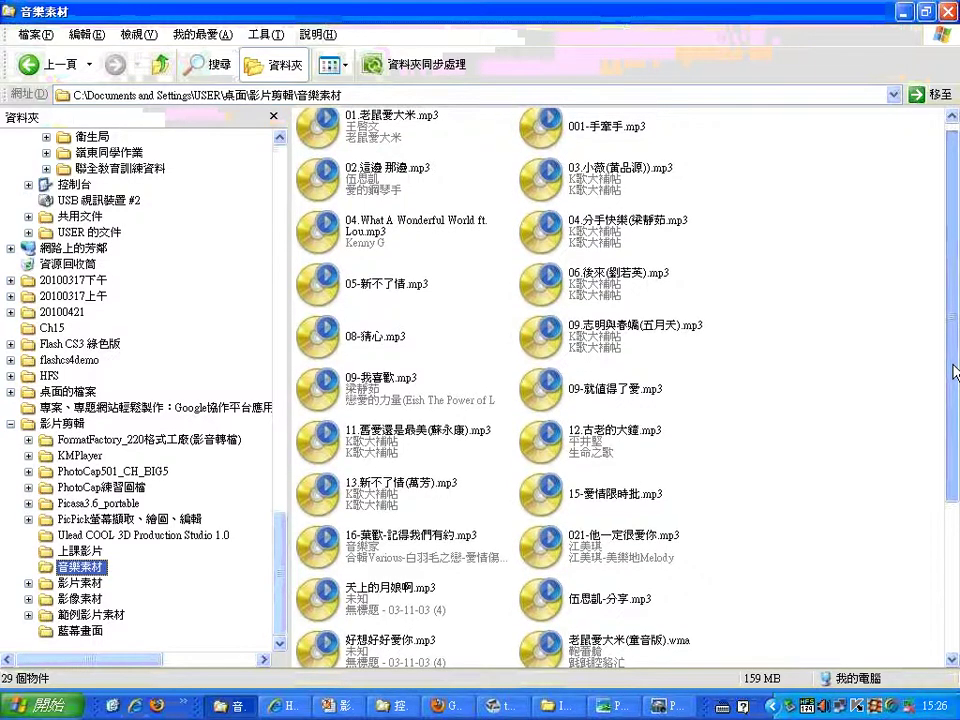
scroll(800, 300, up, 1)
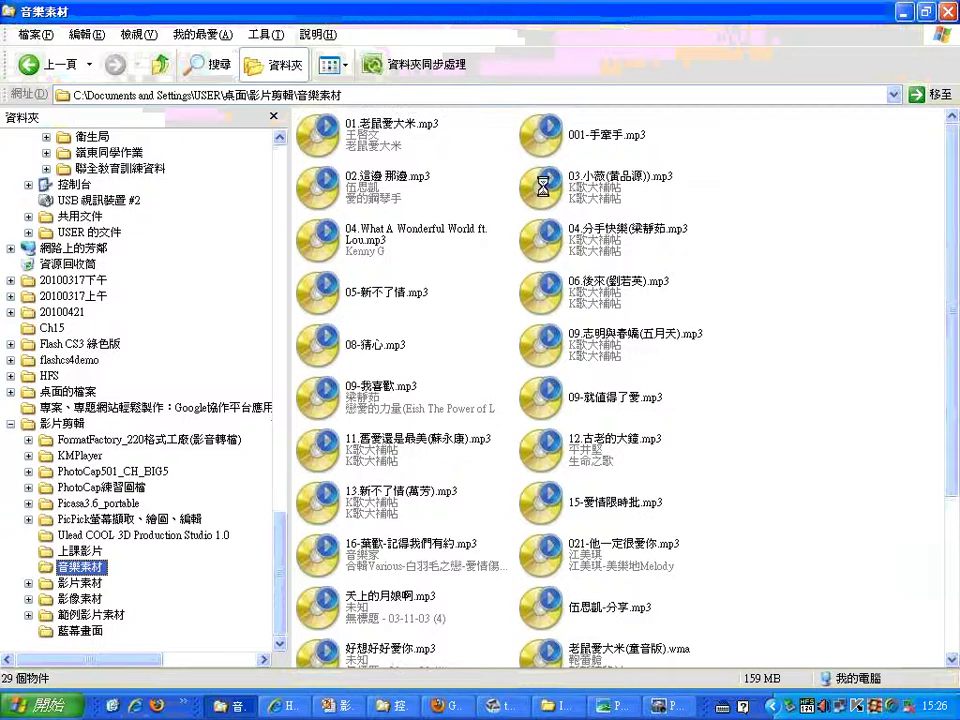
click(561, 190)
drag(561, 190, 88, 650)
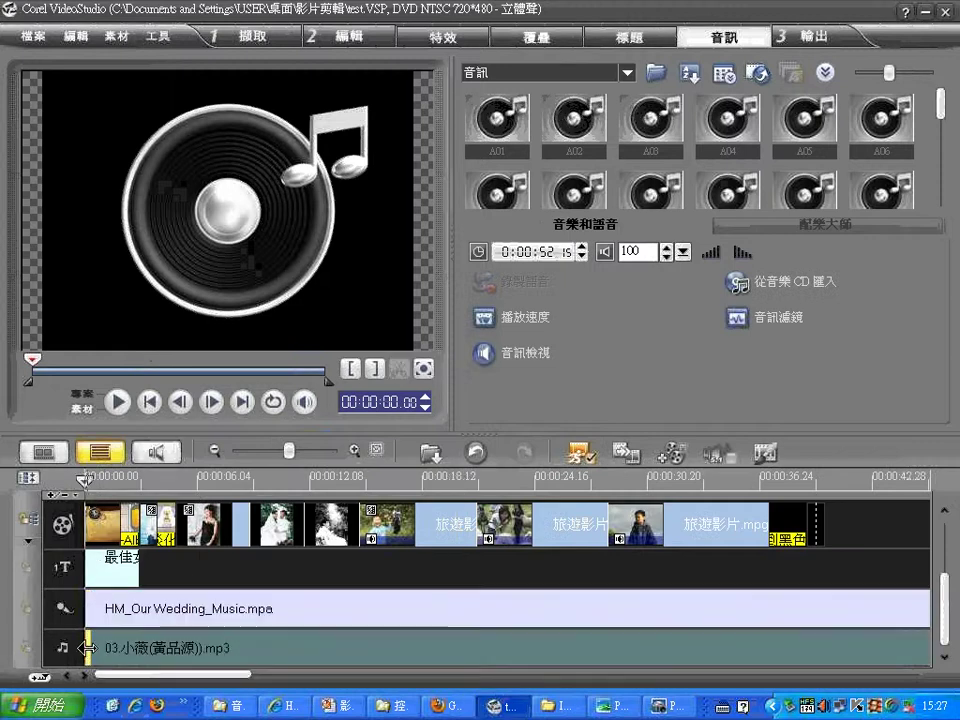
Delete the HM_Our Wedding_Music.mpa clip from the voice track.
key(Delete)
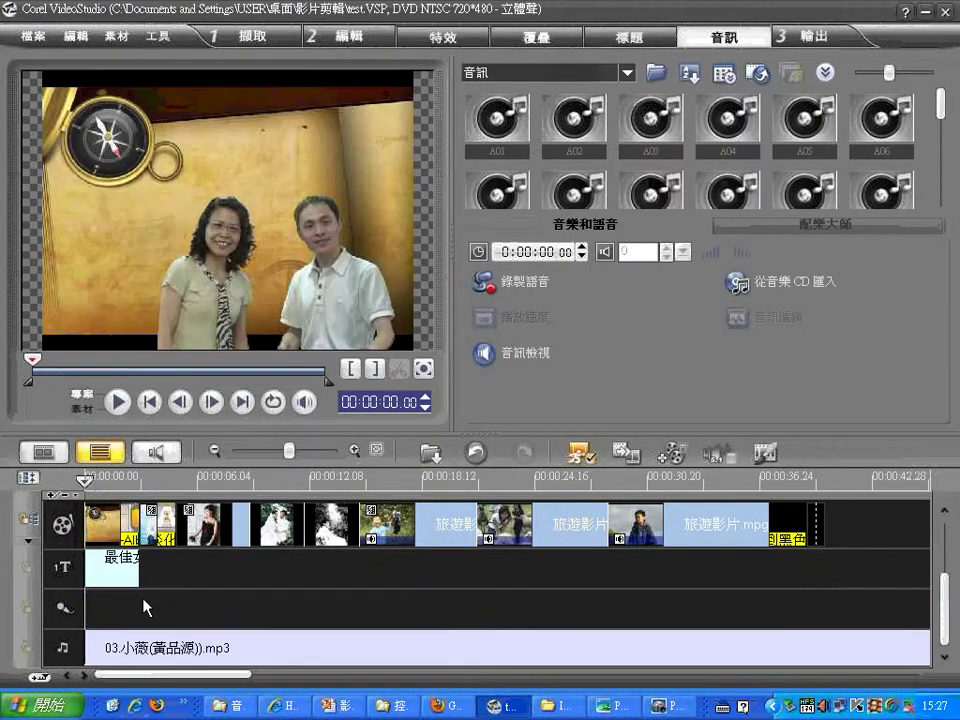
Preview the song on the music track, trim its beginning at 00:00:24.09 and move the clip to the start of the project.
click(378, 453)
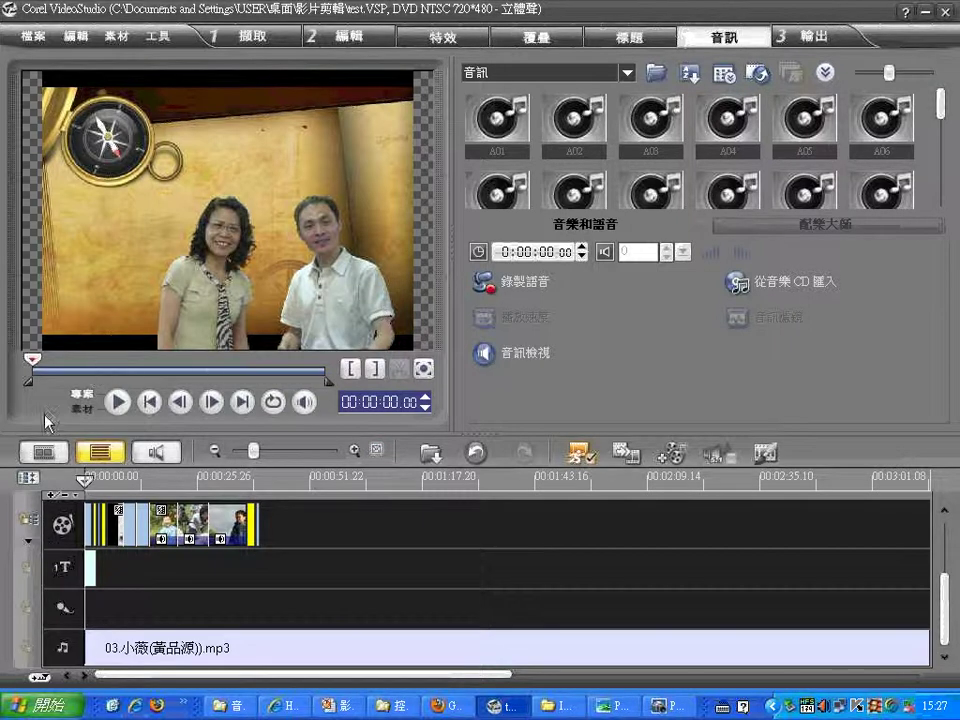
mouse_move(33, 360)
mouse_down()
mouse_move(40, 365)
mouse_move(31, 360)
mouse_up()
click(157, 652)
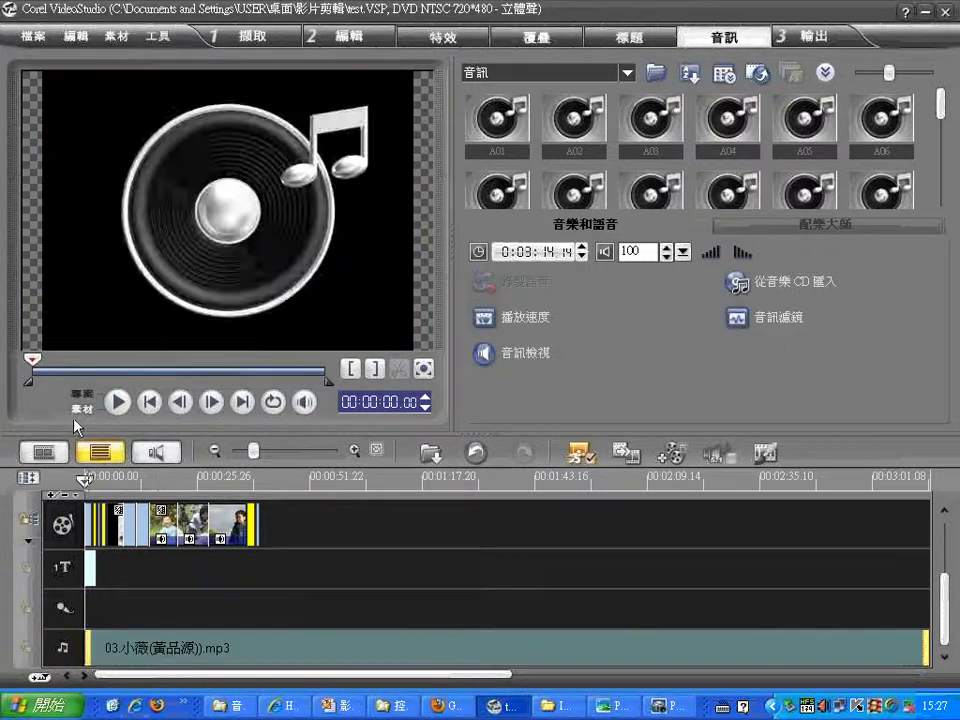
click(117, 402)
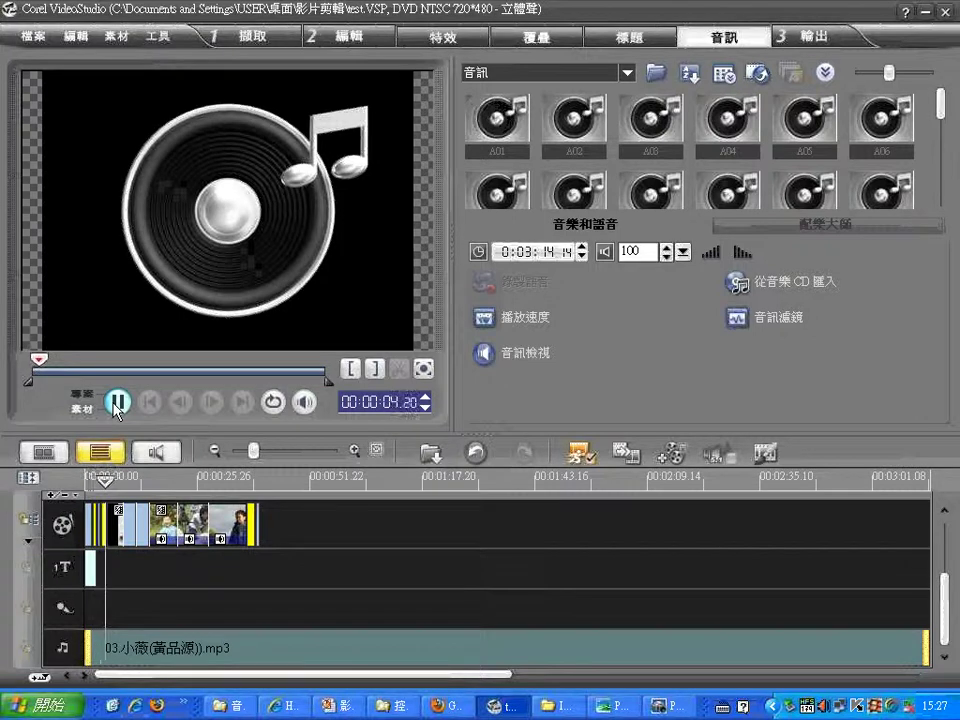
click(117, 404)
drag(40, 361, 57, 363)
click(118, 402)
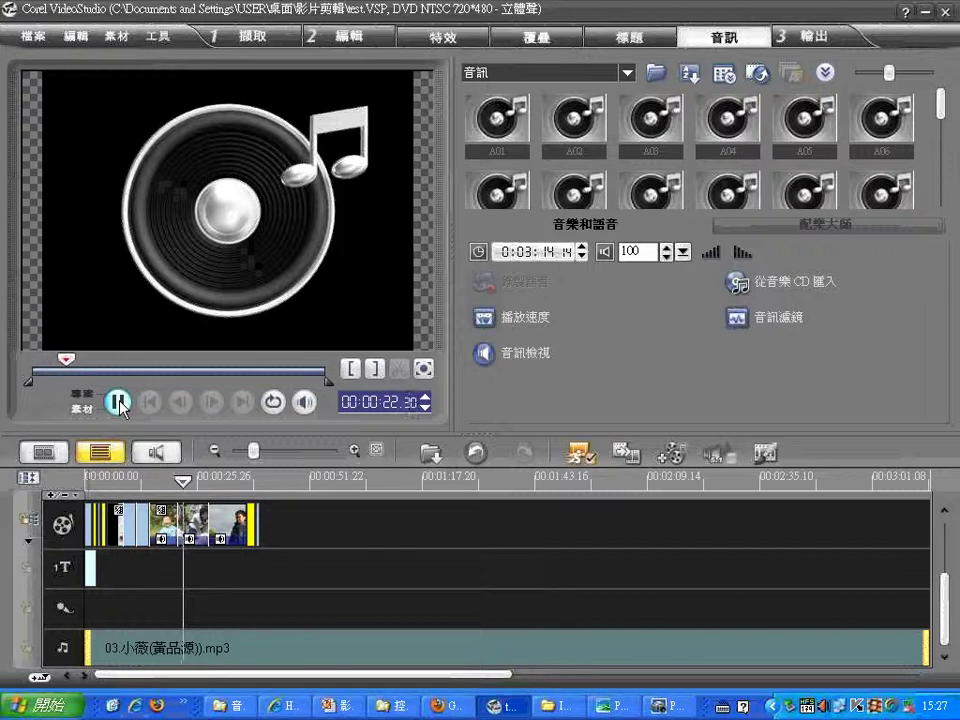
click(119, 401)
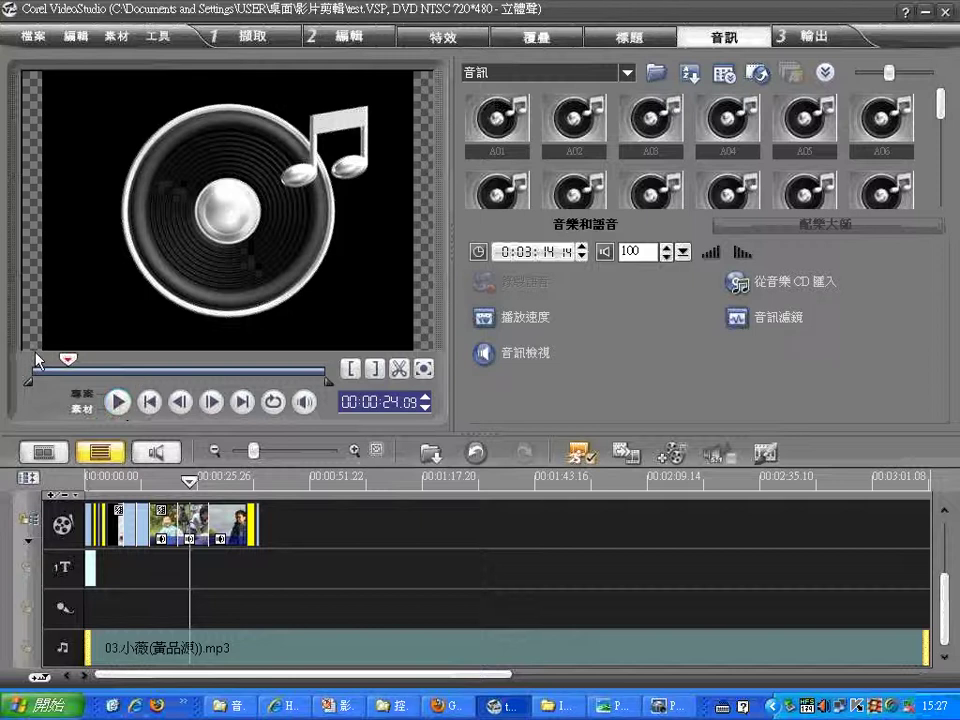
click(350, 368)
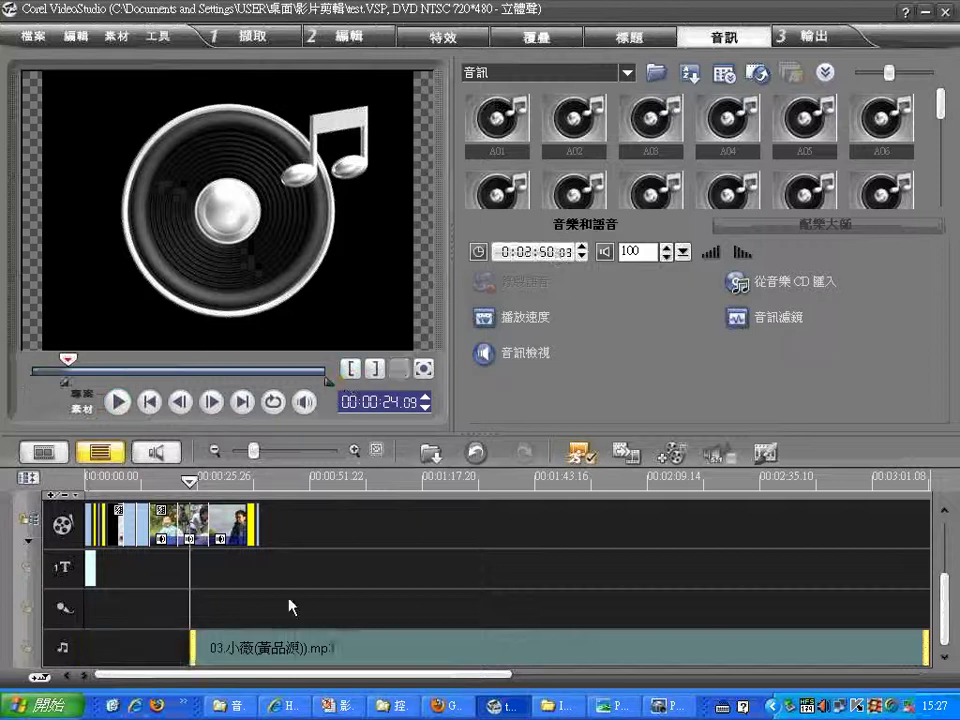
drag(296, 648, 190, 648)
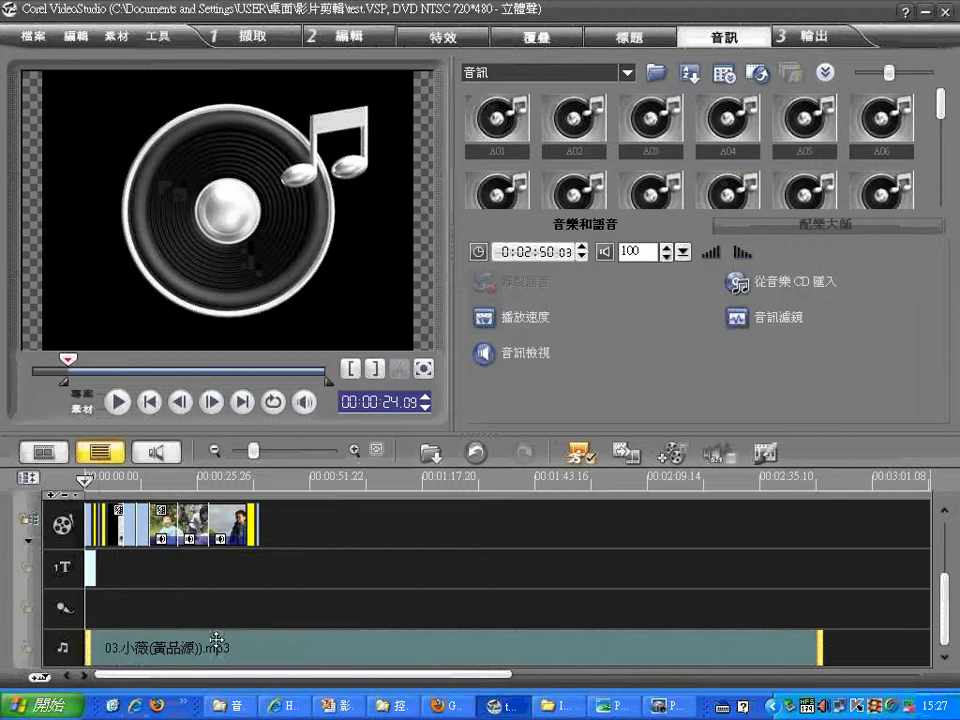
Preview the song past the end of the video, trim its ending at 00:01:14.24 and fit the whole project in the timeline.
drag(70, 360, 124, 363)
click(116, 402)
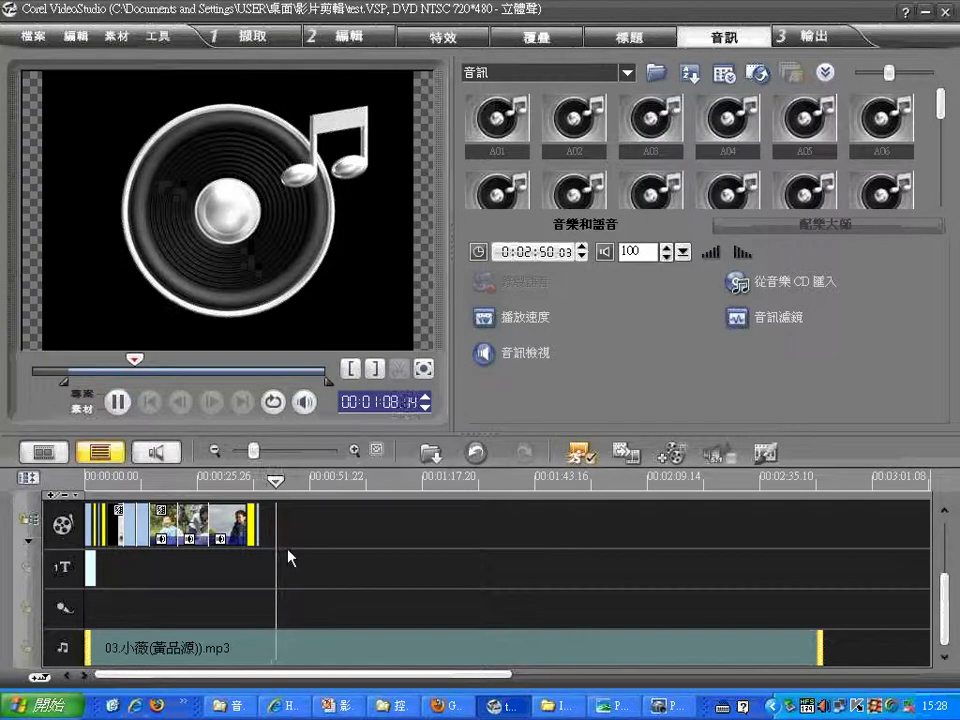
click(117, 402)
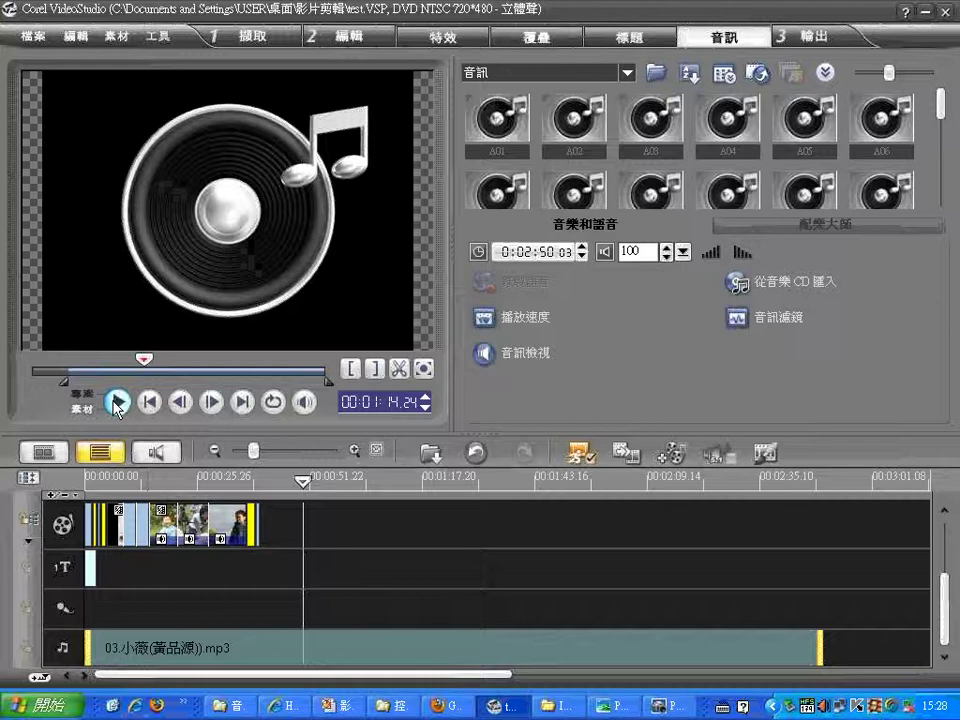
click(376, 369)
click(376, 450)
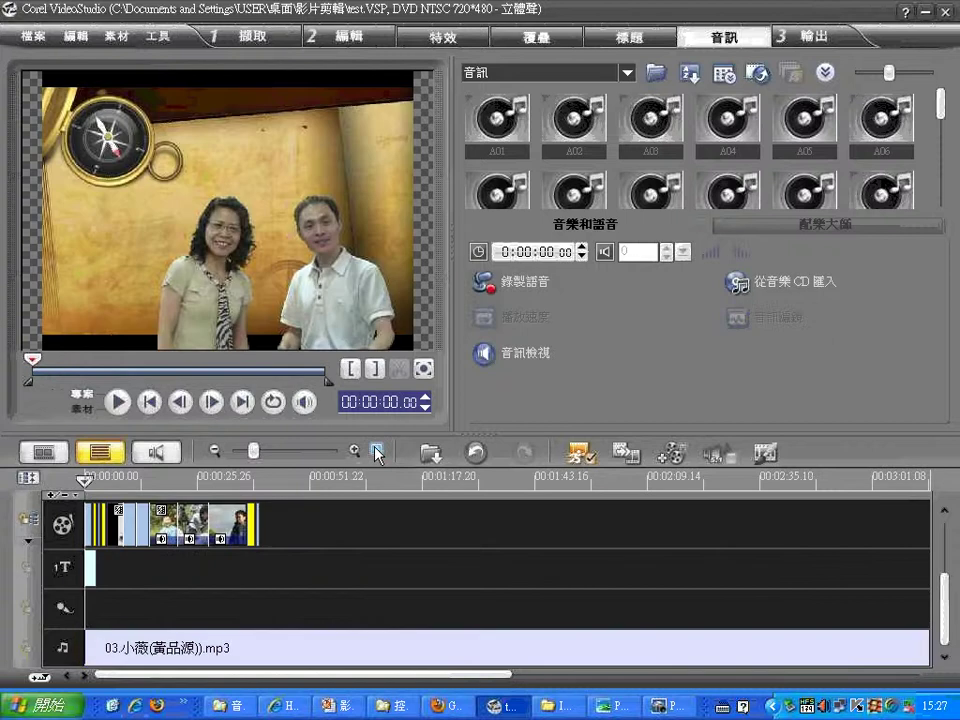
click(378, 453)
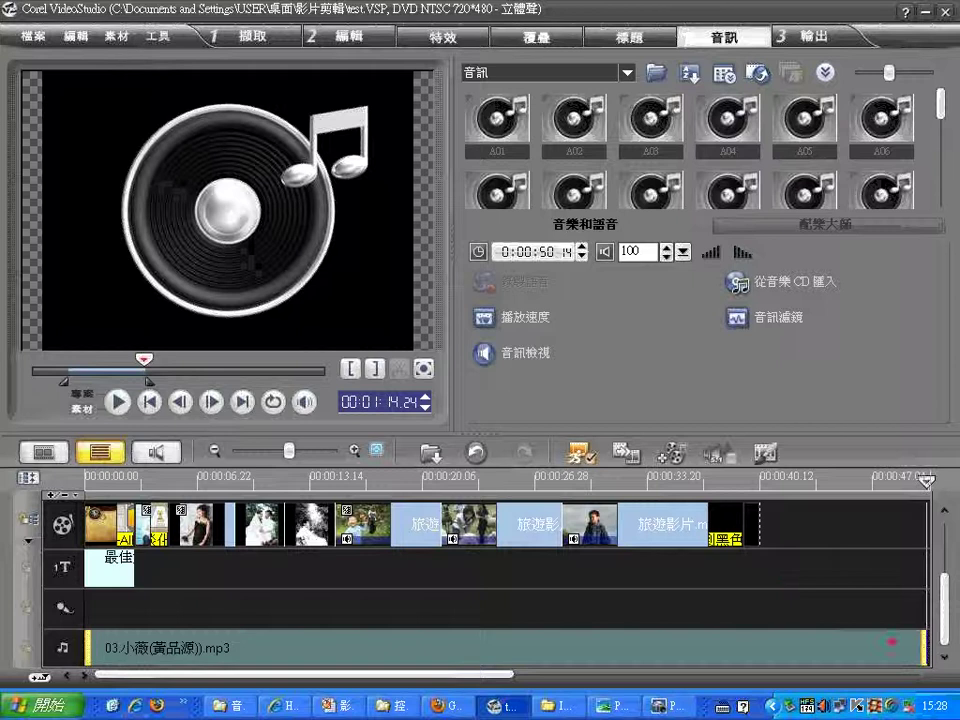
mouse_move(918, 522)
mouse_down()
mouse_move(825, 567)
mouse_move(735, 555)
mouse_move(880, 484)
mouse_move(898, 540)
mouse_up()
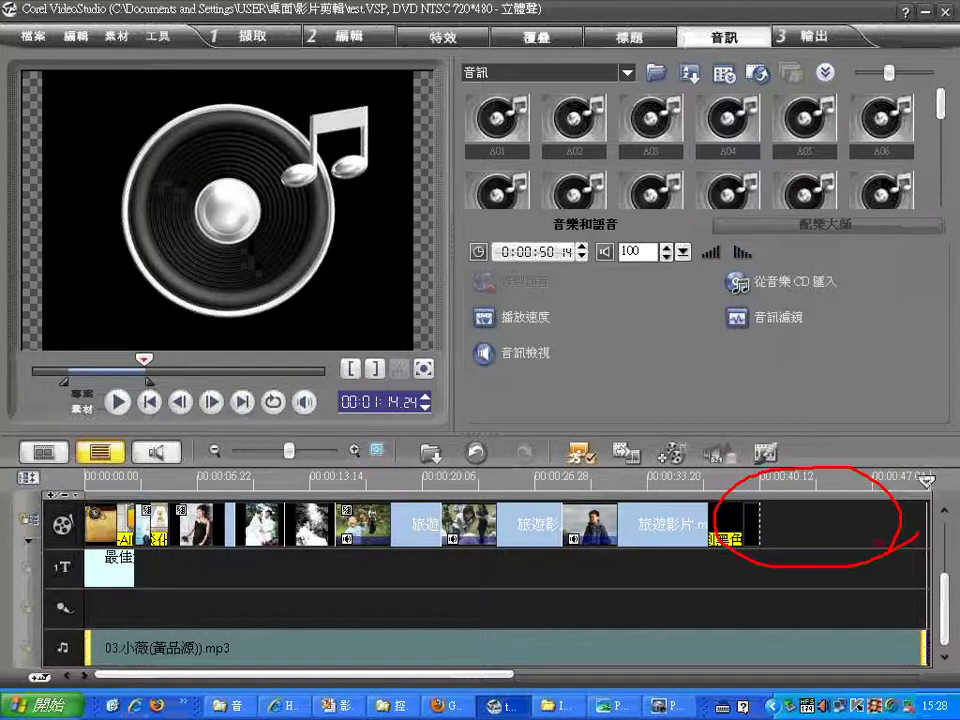
mouse_move(858, 580)
mouse_down()
mouse_move(874, 617)
mouse_move(905, 595)
mouse_up()
mouse_move(760, 482)
mouse_down()
mouse_move(725, 535)
mouse_move(805, 480)
mouse_up()
drag(780, 548, 855, 537)
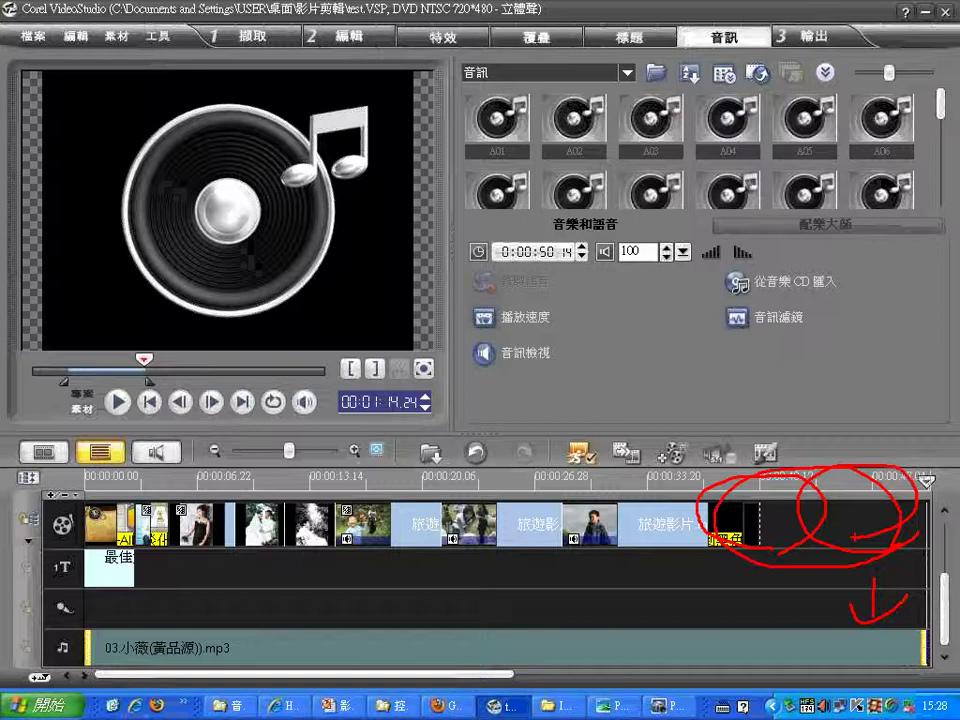
key(Escape)
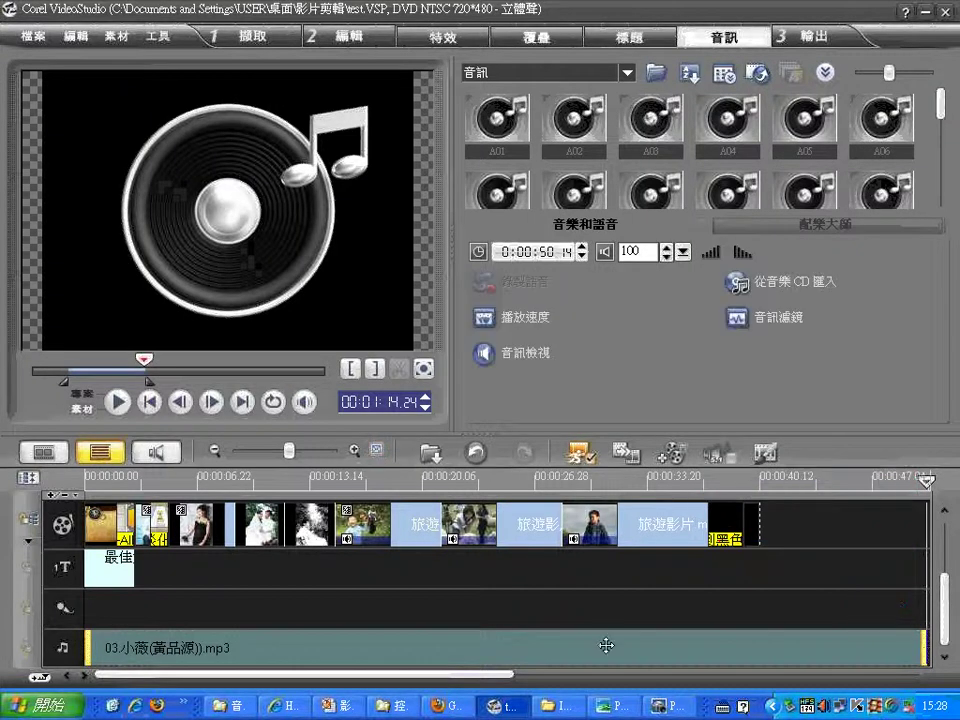